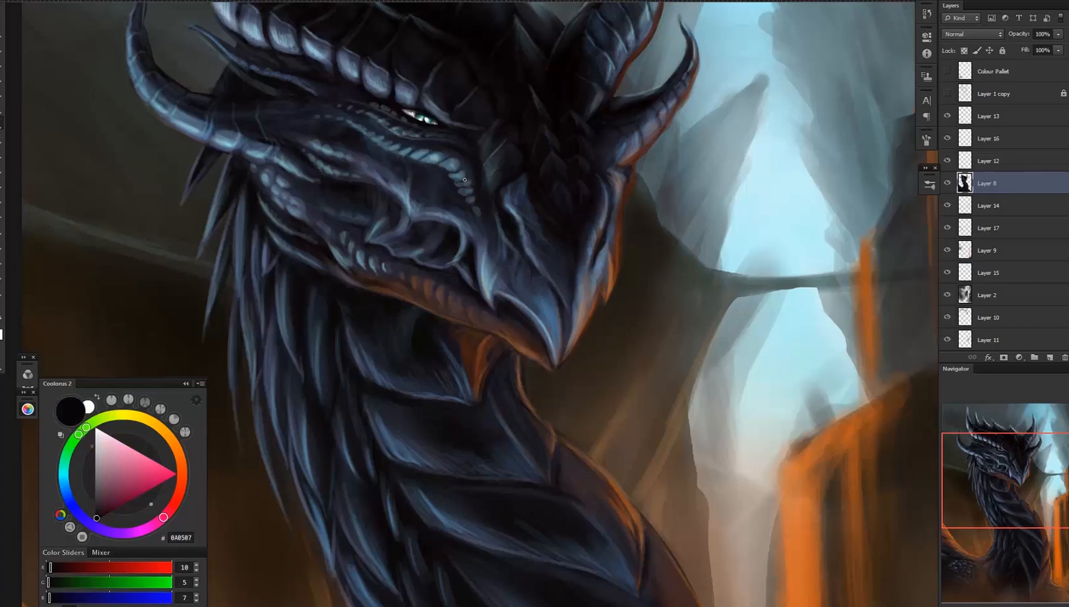
- Paint highlights and shading on the scales of the dark dragon's cheek and jaw, sampling colours from the painting
{"action": "left_click_drag", "start_coordinate": [336, 150], "coordinate": [331, 158]}
{"action": "left_click_drag", "start_coordinate": [344, 170], "coordinate": [333, 178]}
{"action": "left_click_drag", "start_coordinate": [309, 142], "coordinate": [323, 172]}
{"action": "left_click_drag", "start_coordinate": [257, 116], "coordinate": [281, 126]}
{"action": "left_click", "coordinate": [314, 191], "text": "alt"}
{"action": "left_click_drag", "start_coordinate": [291, 183], "coordinate": [351, 217]}
{"action": "left_click", "coordinate": [334, 193], "text": "alt"}
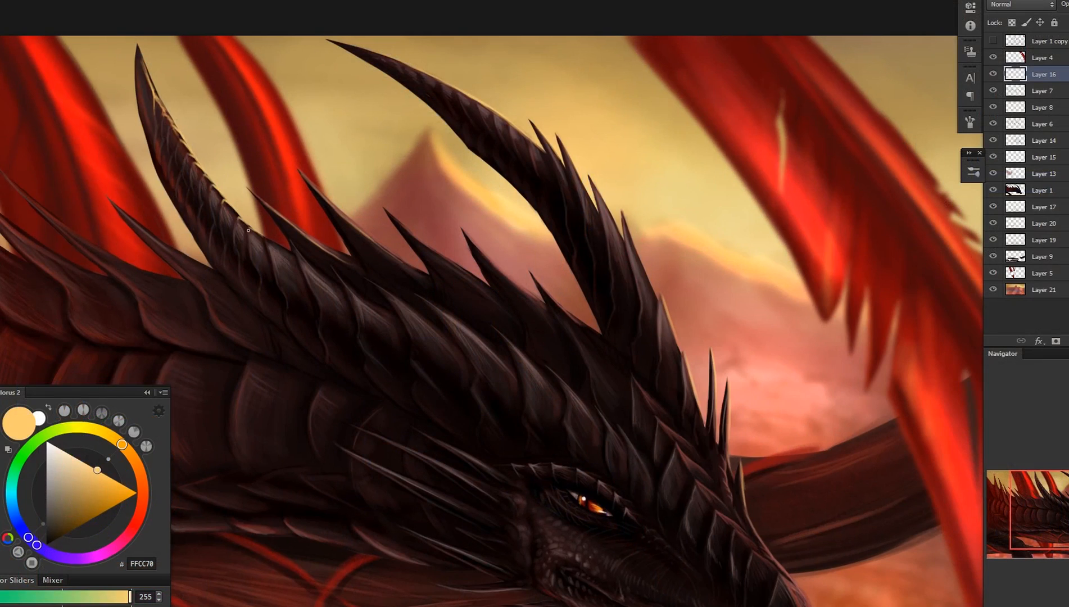
- Paint thin FFCC70 rim highlights along the red dragon's horns and back spines on Layer 16
{"action": "scroll", "coordinate": [678, 490], "scroll_direction": "up", "scroll_amount": 3}
{"action": "left_click_drag", "start_coordinate": [676, 485], "coordinate": [668, 553]}
{"action": "mouse_move", "coordinate": [757, 284]}
{"action": "left_mouse_down"}
{"action": "mouse_move", "coordinate": [689, 317]}
{"action": "mouse_move", "coordinate": [584, 326]}
{"action": "left_mouse_up"}
{"action": "left_click_drag", "start_coordinate": [584, 326], "coordinate": [440, 397]}
{"action": "left_click_drag", "start_coordinate": [236, 169], "coordinate": [898, 309]}
{"action": "left_click_drag", "start_coordinate": [186, 151], "coordinate": [212, 243]}
{"action": "left_click_drag", "start_coordinate": [221, 185], "coordinate": [261, 276]}
{"action": "left_click_drag", "start_coordinate": [262, 235], "coordinate": [305, 308]}
{"action": "left_click_drag", "start_coordinate": [348, 269], "coordinate": [424, 328]}
{"action": "left_click_drag", "start_coordinate": [382, 253], "coordinate": [466, 320]}
{"action": "left_click_drag", "start_coordinate": [492, 283], "coordinate": [548, 325]}
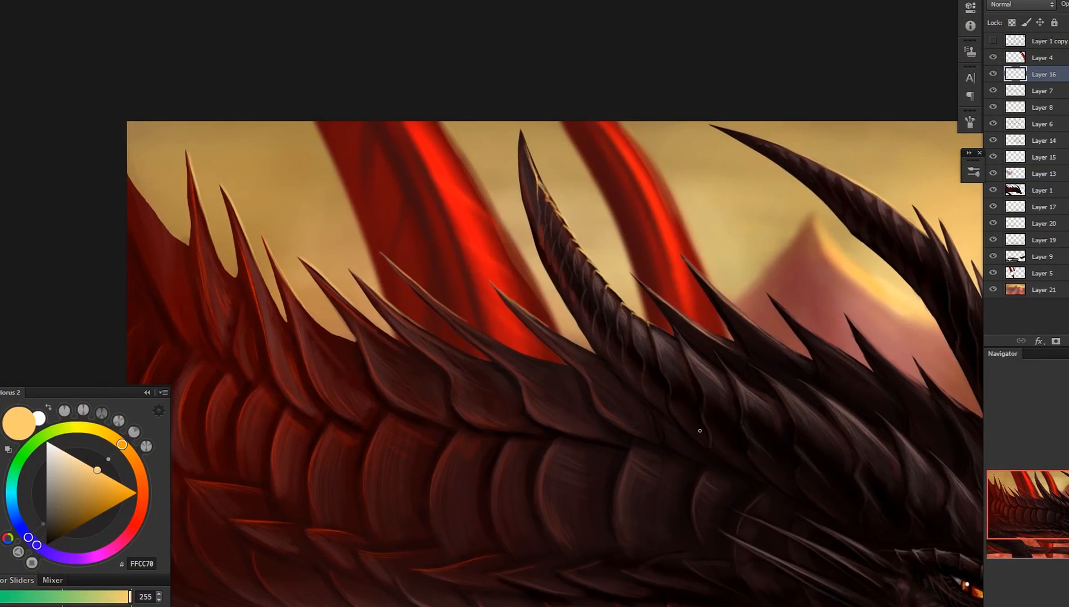
{"action": "left_click_drag", "start_coordinate": [128, 174], "coordinate": [188, 245]}
{"action": "mouse_move", "coordinate": [565, 604]}
{"action": "left_mouse_down"}
{"action": "mouse_move", "coordinate": [599, 411]}
{"action": "mouse_move", "coordinate": [685, 368]}
{"action": "left_mouse_up"}
{"action": "left_click_drag", "start_coordinate": [534, 436], "coordinate": [660, 449]}
{"action": "left_click_drag", "start_coordinate": [924, 479], "coordinate": [522, 457]}
{"action": "key", "text": "ctrl+0"}
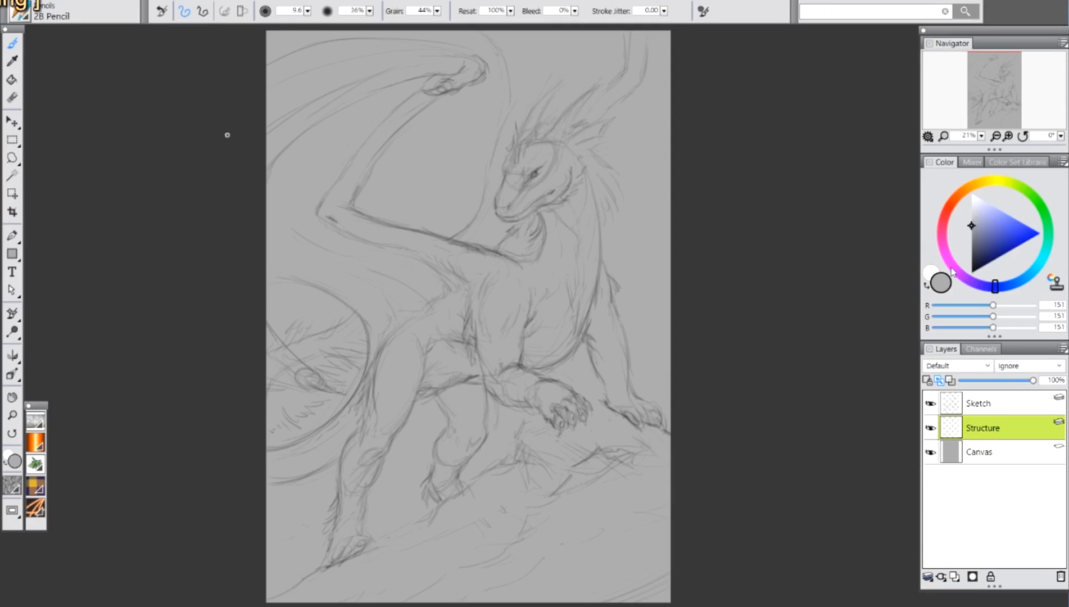
- In Corel Painter, choose a medium green (R 99, G 184, B 68) and circle the dragon's cranium on the Structure layer
{"action": "left_click", "coordinate": [1031, 194]}
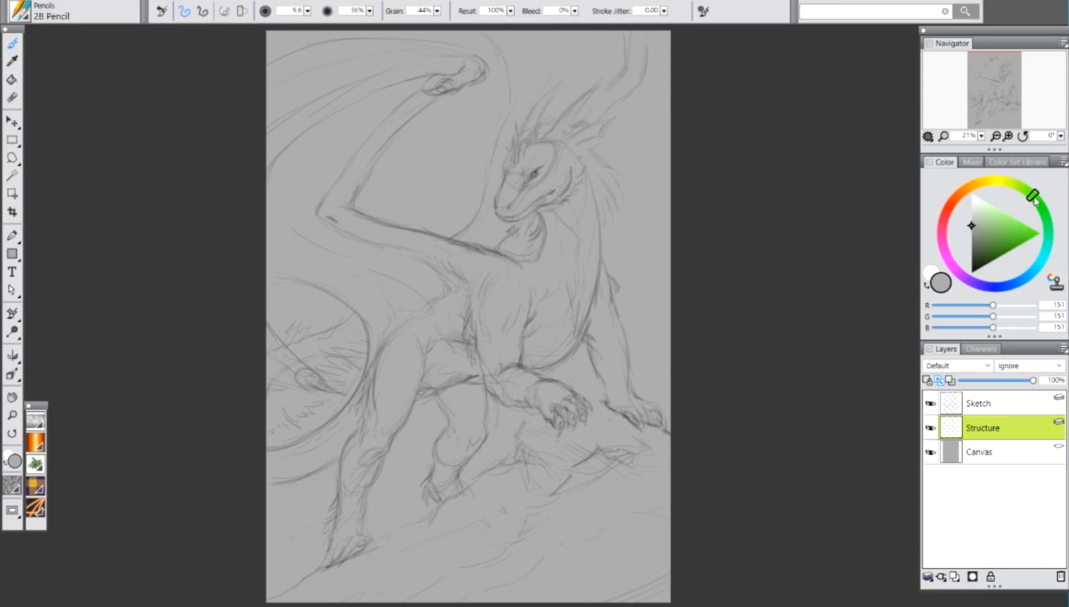
{"action": "mouse_move", "coordinate": [1000, 225]}
{"action": "left_mouse_down"}
{"action": "mouse_move", "coordinate": [1016, 222]}
{"action": "mouse_move", "coordinate": [1004, 235]}
{"action": "left_mouse_up"}
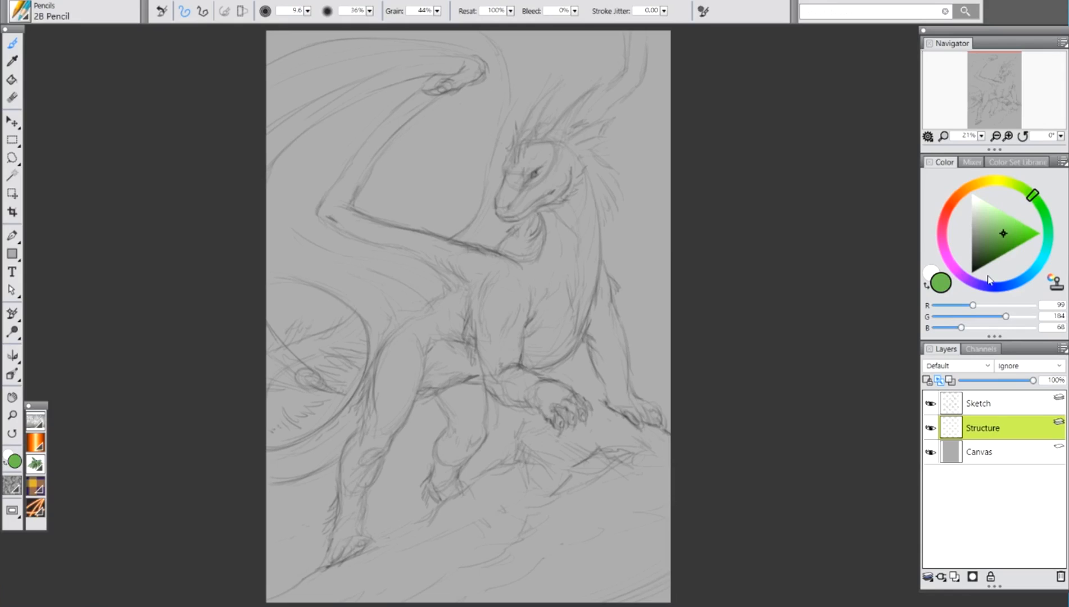
{"action": "left_click", "coordinate": [551, 144]}
{"action": "mouse_move", "coordinate": [529, 138]}
{"action": "left_mouse_down"}
{"action": "mouse_move", "coordinate": [554, 145]}
{"action": "mouse_move", "coordinate": [549, 172]}
{"action": "mouse_move", "coordinate": [507, 166]}
{"action": "mouse_move", "coordinate": [545, 139]}
{"action": "left_mouse_up"}
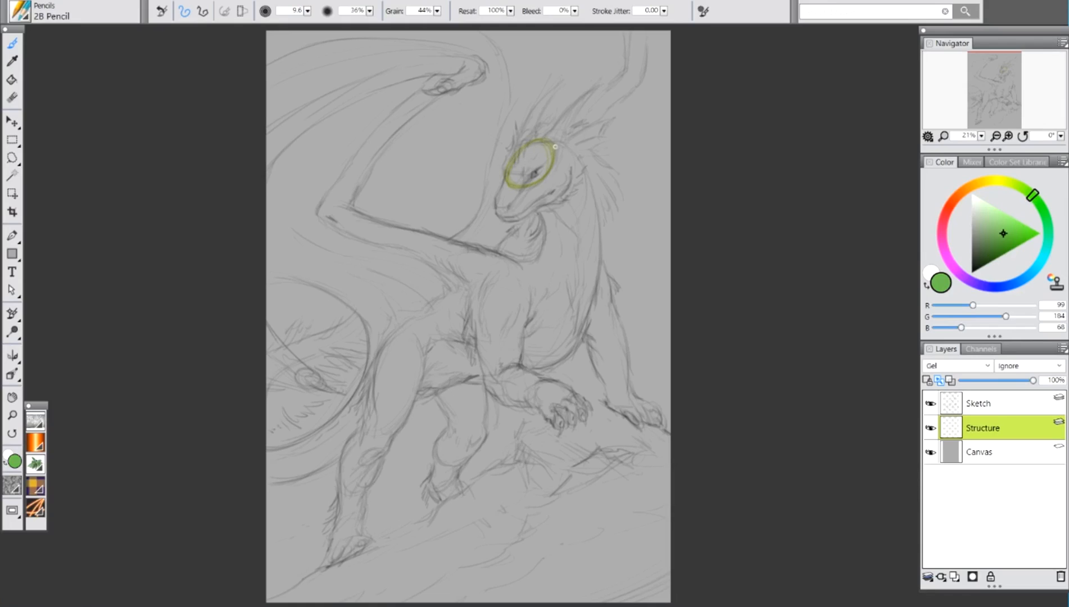
- Block in the dragon's head with construction lines for the muzzle, eye level, lower jaw and angular back of the skull
{"action": "left_click_drag", "start_coordinate": [538, 176], "coordinate": [507, 212]}
{"action": "left_click_drag", "start_coordinate": [517, 147], "coordinate": [495, 207]}
{"action": "left_click_drag", "start_coordinate": [512, 203], "coordinate": [487, 199]}
{"action": "left_click_drag", "start_coordinate": [536, 172], "coordinate": [507, 174]}
{"action": "left_click_drag", "start_coordinate": [549, 204], "coordinate": [504, 227]}
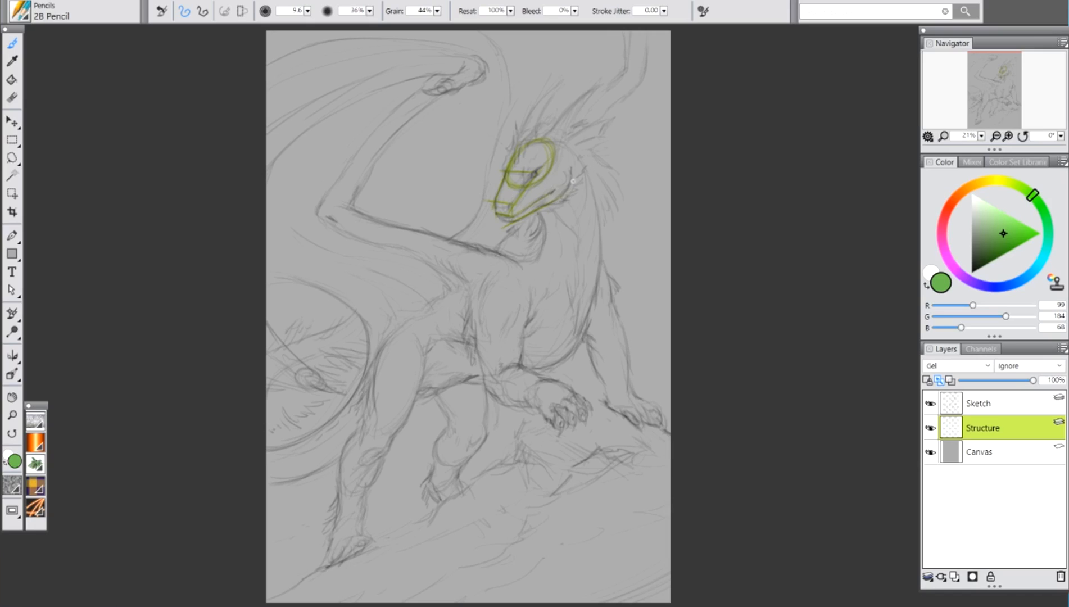
{"action": "mouse_move", "coordinate": [563, 197]}
{"action": "left_mouse_down"}
{"action": "mouse_move", "coordinate": [585, 167]}
{"action": "mouse_move", "coordinate": [569, 141]}
{"action": "mouse_move", "coordinate": [536, 138]}
{"action": "left_mouse_up"}
- Switch to a brighter green (R 103, G 230, B 58) and draw the shoulder line, near shoulder mass and near foreleg bones
{"action": "left_click_drag", "start_coordinate": [1020, 230], "coordinate": [1017, 227]}
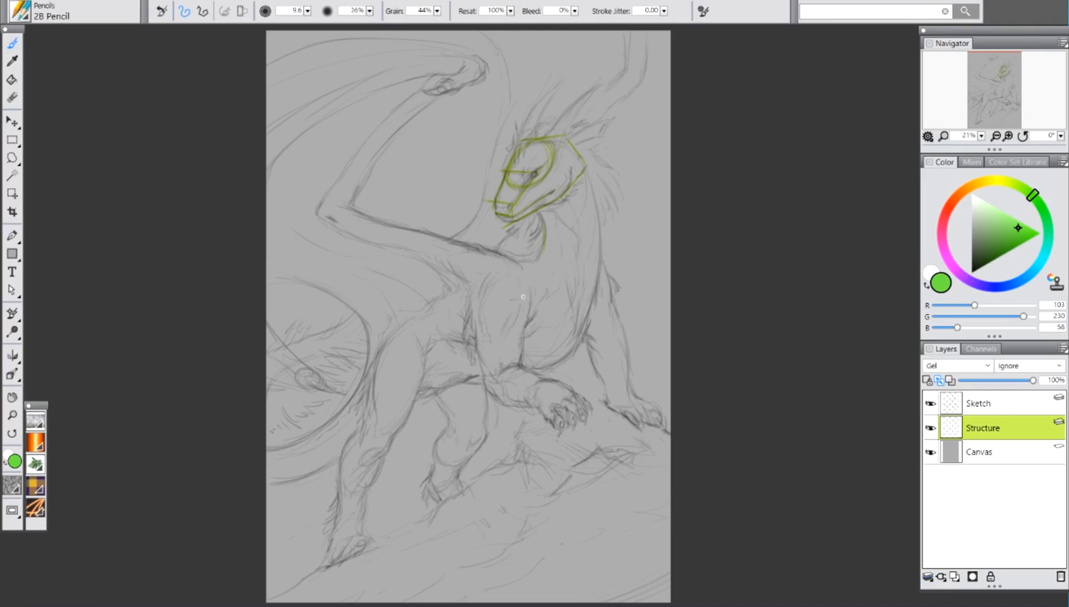
{"action": "left_click_drag", "start_coordinate": [521, 268], "coordinate": [518, 266]}
{"action": "left_click_drag", "start_coordinate": [590, 247], "coordinate": [501, 274]}
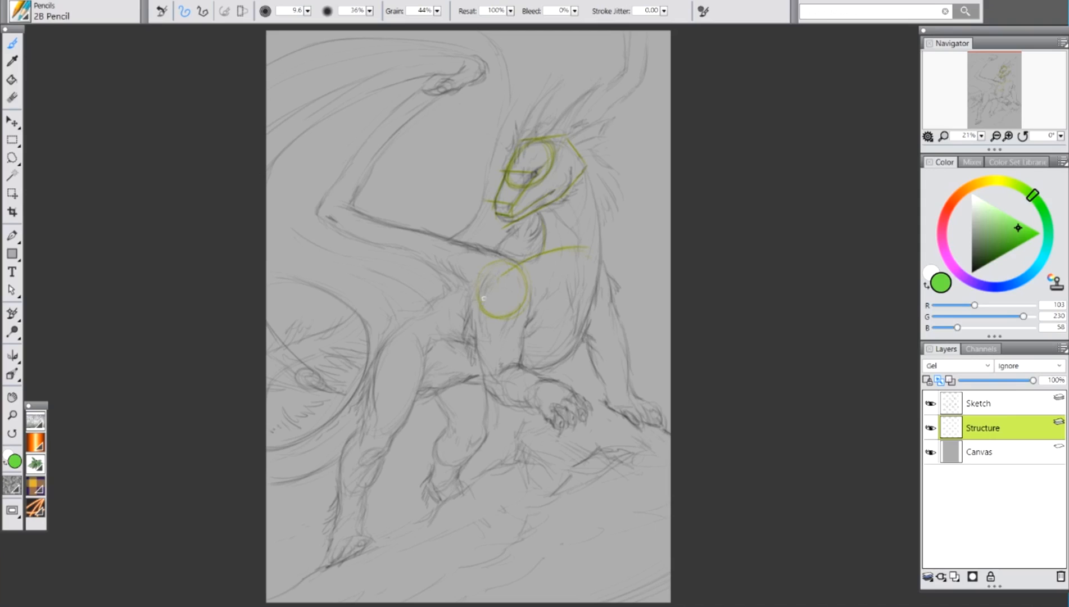
{"action": "left_click_drag", "start_coordinate": [486, 285], "coordinate": [494, 361]}
{"action": "mouse_move", "coordinate": [492, 390]}
{"action": "left_mouse_down"}
{"action": "mouse_move", "coordinate": [546, 383]}
{"action": "mouse_move", "coordinate": [565, 412]}
{"action": "mouse_move", "coordinate": [525, 395]}
{"action": "mouse_move", "coordinate": [539, 415]}
{"action": "left_mouse_up"}
- Draw the far shoulder joint and foreleg bones, plus the neck line and rib cage curve
{"action": "mouse_move", "coordinate": [584, 260]}
{"action": "left_mouse_down"}
{"action": "mouse_move", "coordinate": [570, 241]}
{"action": "mouse_move", "coordinate": [551, 257]}
{"action": "mouse_move", "coordinate": [581, 283]}
{"action": "mouse_move", "coordinate": [589, 247]}
{"action": "mouse_move", "coordinate": [555, 257]}
{"action": "left_mouse_up"}
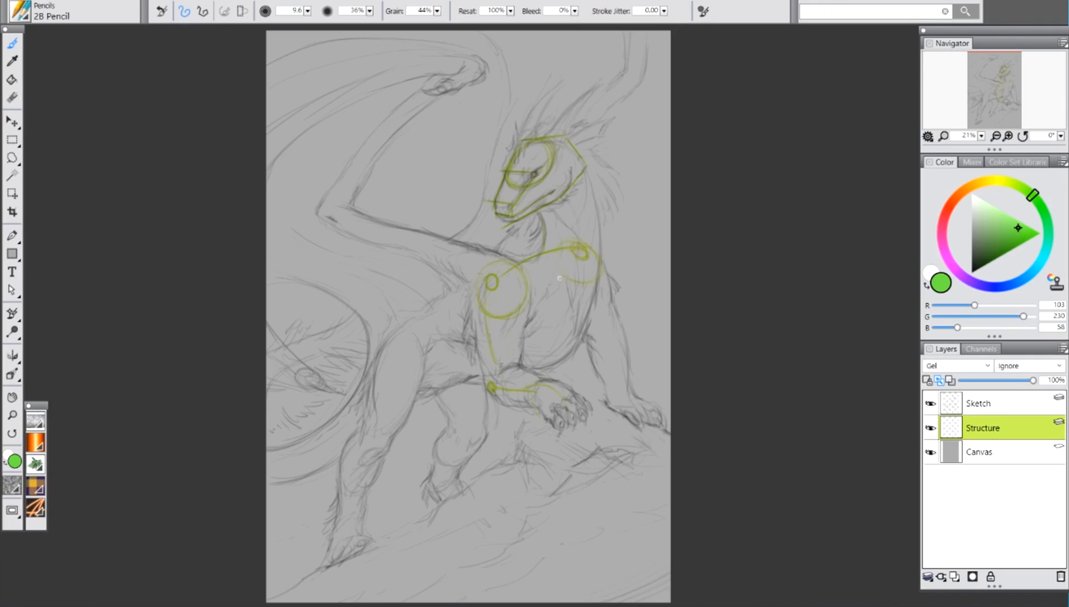
{"action": "left_click_drag", "start_coordinate": [595, 306], "coordinate": [621, 392]}
{"action": "left_click_drag", "start_coordinate": [570, 183], "coordinate": [584, 249]}
{"action": "mouse_move", "coordinate": [571, 187]}
{"action": "left_mouse_down"}
{"action": "mouse_move", "coordinate": [579, 285]}
{"action": "mouse_move", "coordinate": [542, 355]}
{"action": "mouse_move", "coordinate": [521, 360]}
{"action": "left_mouse_up"}
- Lower the Sketch layer's opacity to 39% and make the Structure layer active again
{"action": "left_click", "coordinate": [984, 403]}
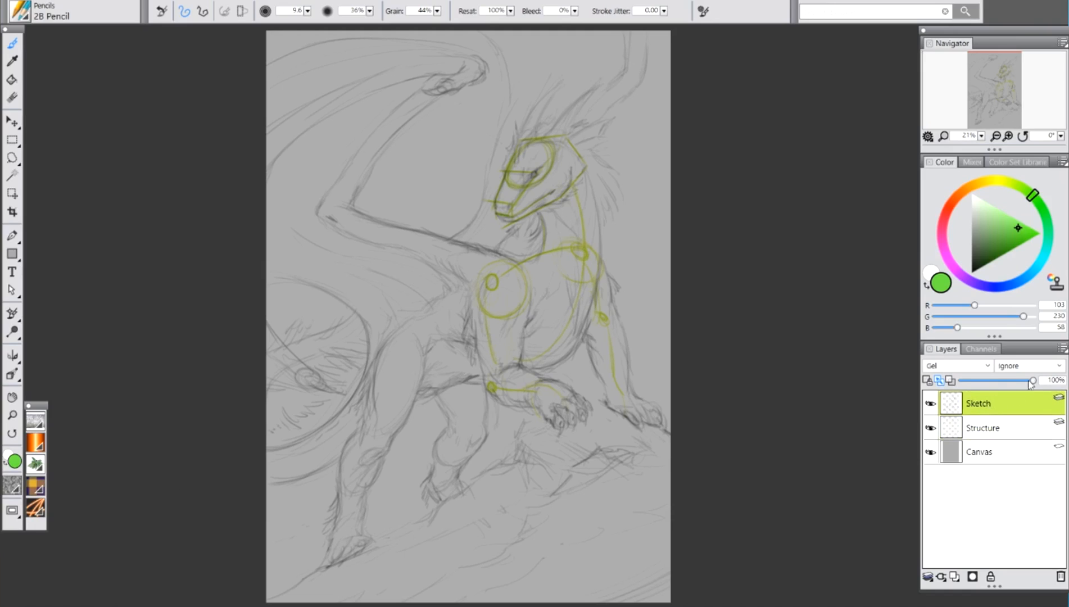
{"action": "left_click_drag", "start_coordinate": [1030, 382], "coordinate": [988, 395]}
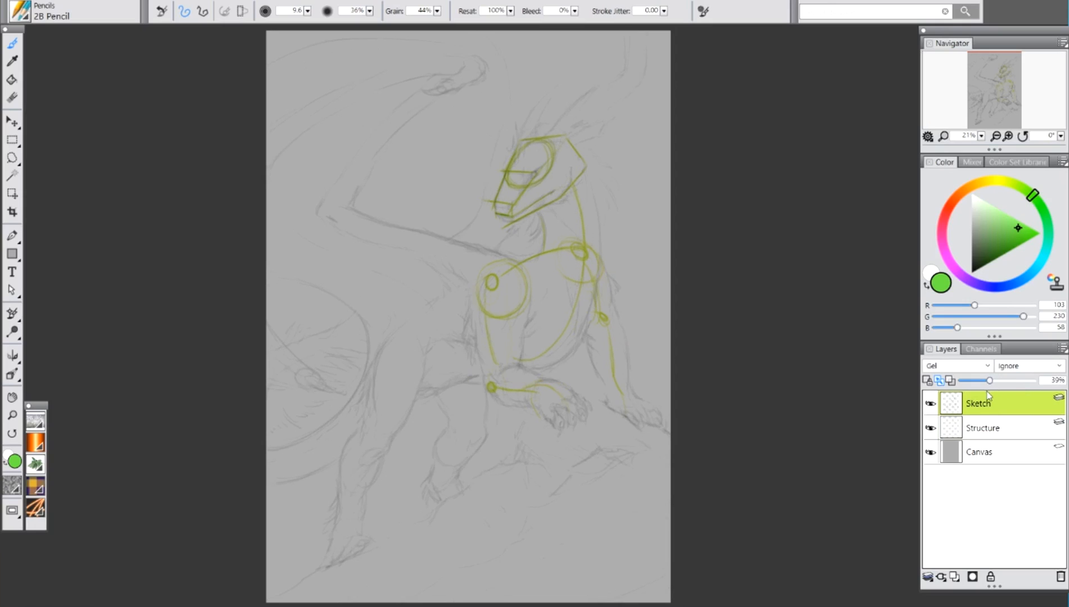
{"action": "left_click", "coordinate": [1003, 427]}
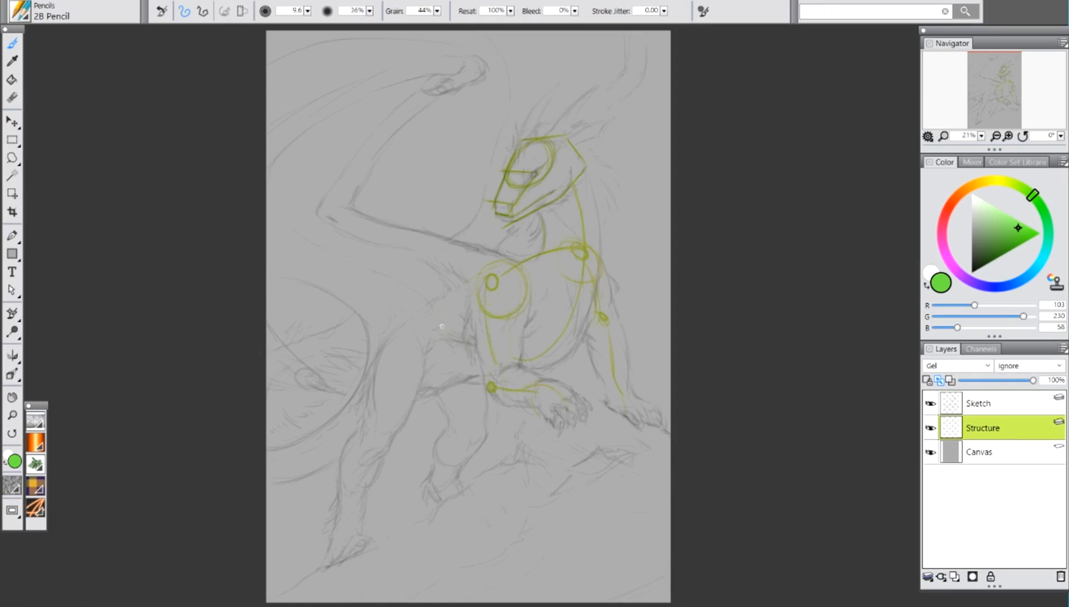
- Draw the hip line and the bones and joints of both hind legs over the sketch
{"action": "left_click_drag", "start_coordinate": [442, 326], "coordinate": [473, 345]}
{"action": "left_click_drag", "start_coordinate": [409, 331], "coordinate": [403, 322]}
{"action": "mouse_move", "coordinate": [443, 353]}
{"action": "left_mouse_down"}
{"action": "mouse_move", "coordinate": [454, 340]}
{"action": "mouse_move", "coordinate": [383, 426]}
{"action": "mouse_move", "coordinate": [348, 523]}
{"action": "left_mouse_up"}
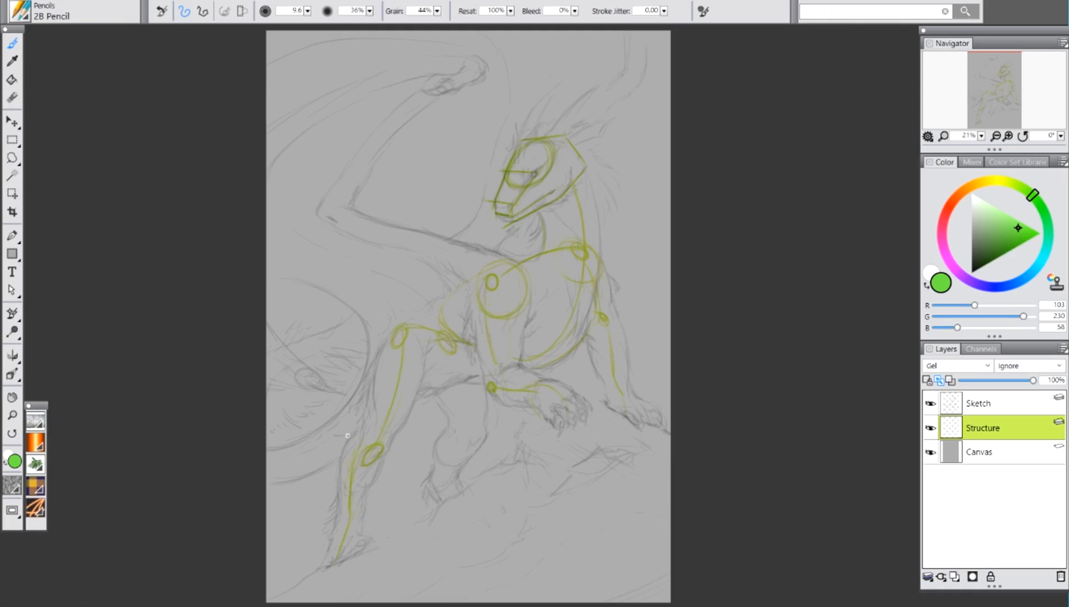
{"action": "mouse_move", "coordinate": [457, 352]}
{"action": "left_mouse_down"}
{"action": "mouse_move", "coordinate": [474, 439]}
{"action": "mouse_move", "coordinate": [477, 422]}
{"action": "mouse_move", "coordinate": [480, 431]}
{"action": "mouse_move", "coordinate": [443, 499]}
{"action": "left_mouse_up"}
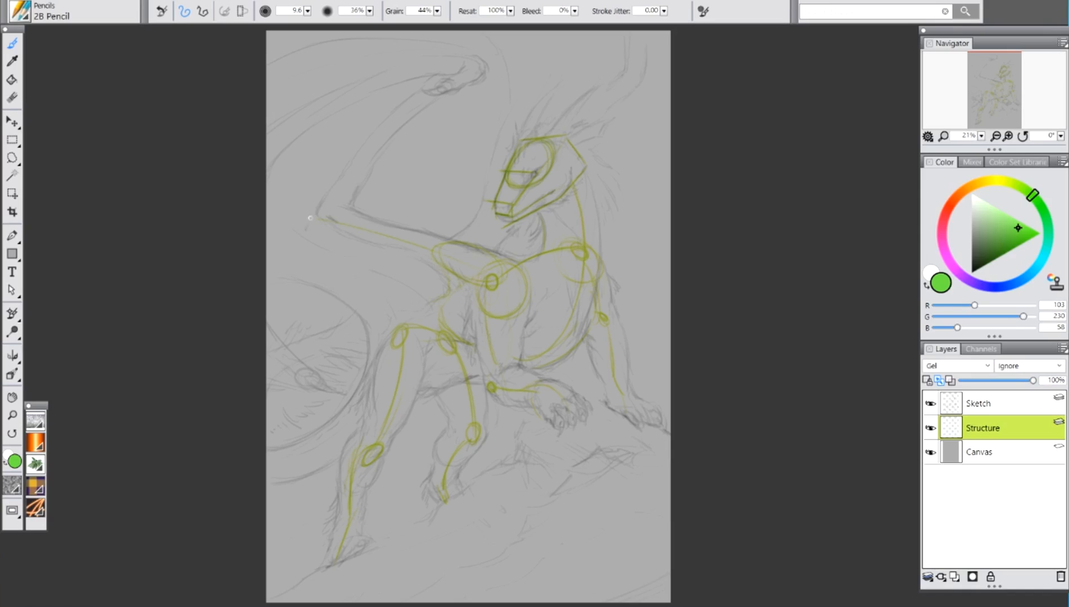
- Draw the raised wing's arm bones with joint marks at the elbow and wrist
{"action": "left_click_drag", "start_coordinate": [324, 208], "coordinate": [329, 213]}
{"action": "left_click_drag", "start_coordinate": [458, 74], "coordinate": [338, 200]}
{"action": "left_click_drag", "start_coordinate": [463, 68], "coordinate": [471, 64]}
- Add an oval for the throat, the far wing's arm bones and wrist joint, and the lower belly curve
{"action": "mouse_move", "coordinate": [525, 227]}
{"action": "left_mouse_down"}
{"action": "mouse_move", "coordinate": [511, 232]}
{"action": "mouse_move", "coordinate": [532, 225]}
{"action": "left_mouse_up"}
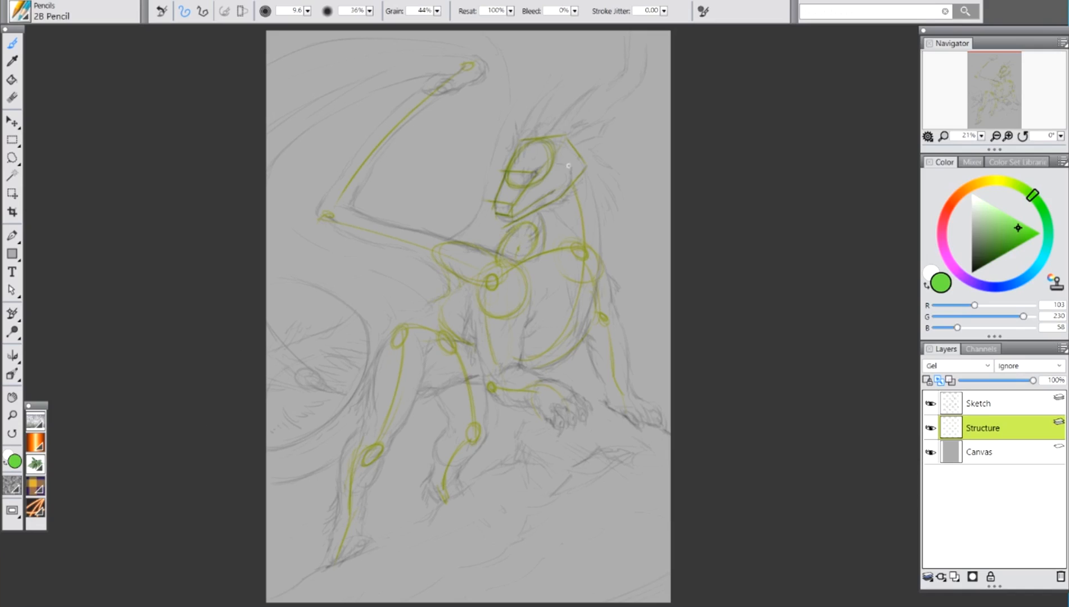
{"action": "left_click_drag", "start_coordinate": [626, 75], "coordinate": [579, 141]}
{"action": "left_click_drag", "start_coordinate": [520, 237], "coordinate": [538, 213]}
{"action": "left_click_drag", "start_coordinate": [634, 77], "coordinate": [634, 63]}
{"action": "left_click_drag", "start_coordinate": [582, 345], "coordinate": [537, 370]}
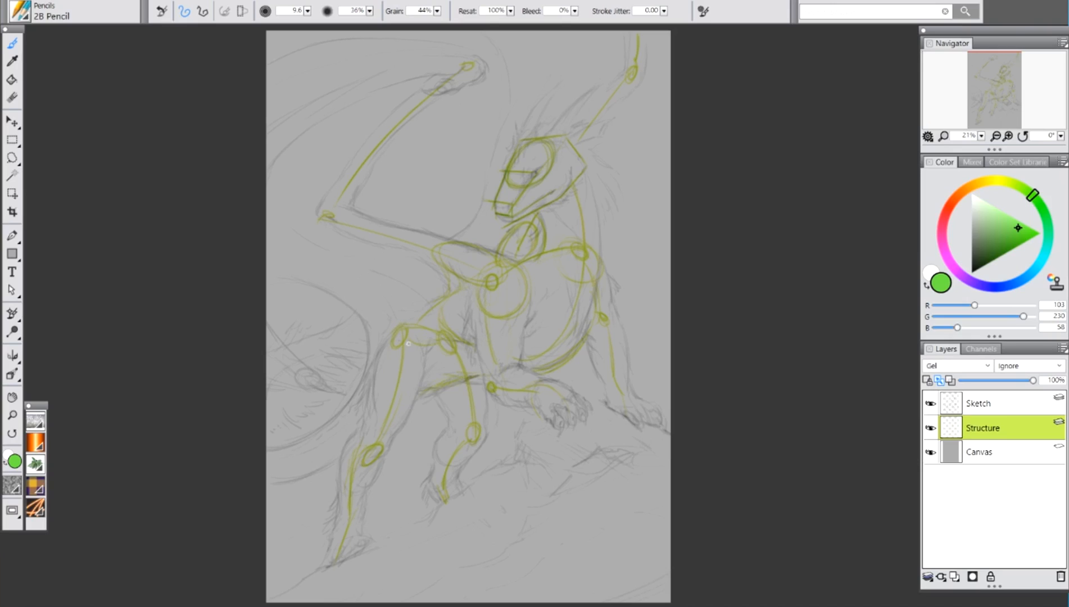
- Draw the tail's sweeping guide lines and block in the hind feet and oval lower-leg masses
{"action": "mouse_move", "coordinate": [423, 348]}
{"action": "left_mouse_down"}
{"action": "mouse_move", "coordinate": [430, 343]}
{"action": "mouse_move", "coordinate": [359, 430]}
{"action": "mouse_move", "coordinate": [234, 467]}
{"action": "left_mouse_up"}
{"action": "left_click_drag", "start_coordinate": [336, 542], "coordinate": [326, 567]}
{"action": "left_click_drag", "start_coordinate": [433, 475], "coordinate": [425, 495]}
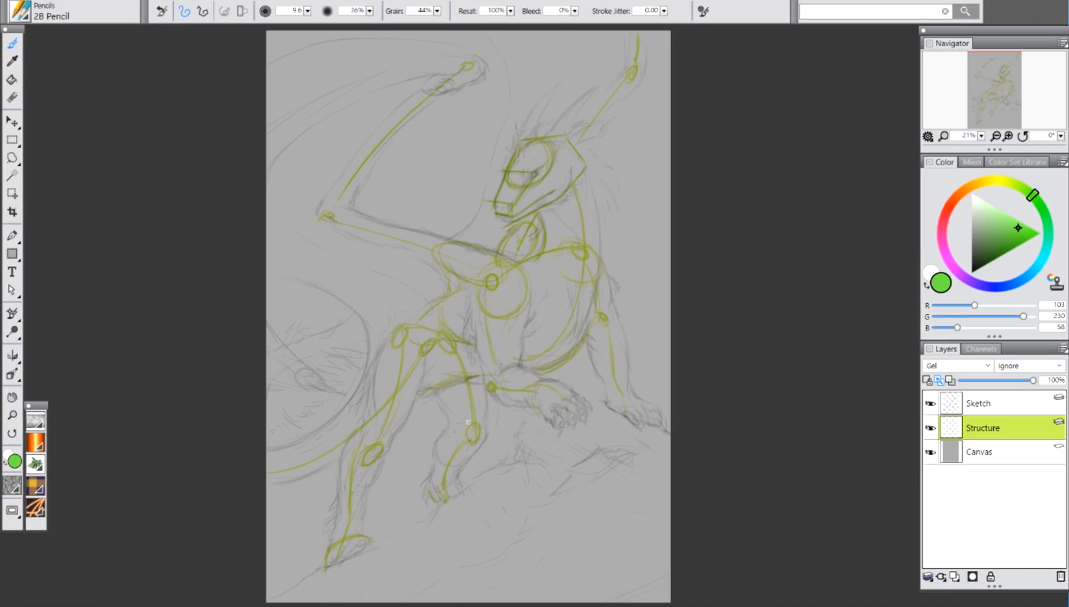
{"action": "mouse_move", "coordinate": [466, 427]}
{"action": "left_mouse_down"}
{"action": "mouse_move", "coordinate": [458, 464]}
{"action": "mouse_move", "coordinate": [431, 460]}
{"action": "left_mouse_up"}
{"action": "left_click_drag", "start_coordinate": [367, 490], "coordinate": [326, 476]}
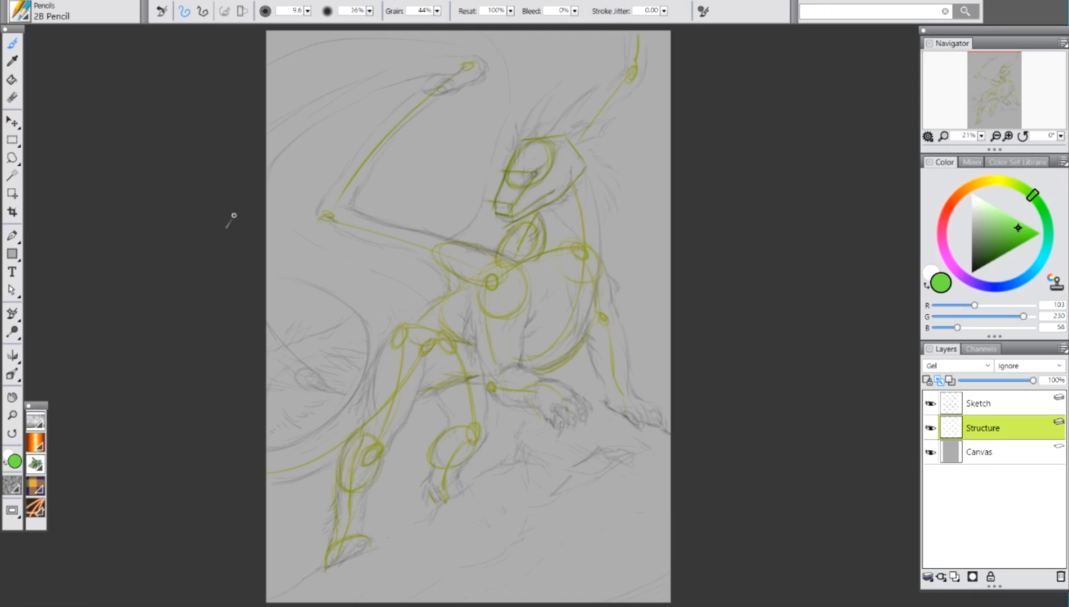
{"action": "mouse_move", "coordinate": [360, 389]}
{"action": "left_mouse_down"}
{"action": "mouse_move", "coordinate": [318, 433]}
{"action": "mouse_move", "coordinate": [266, 451]}
{"action": "left_mouse_up"}
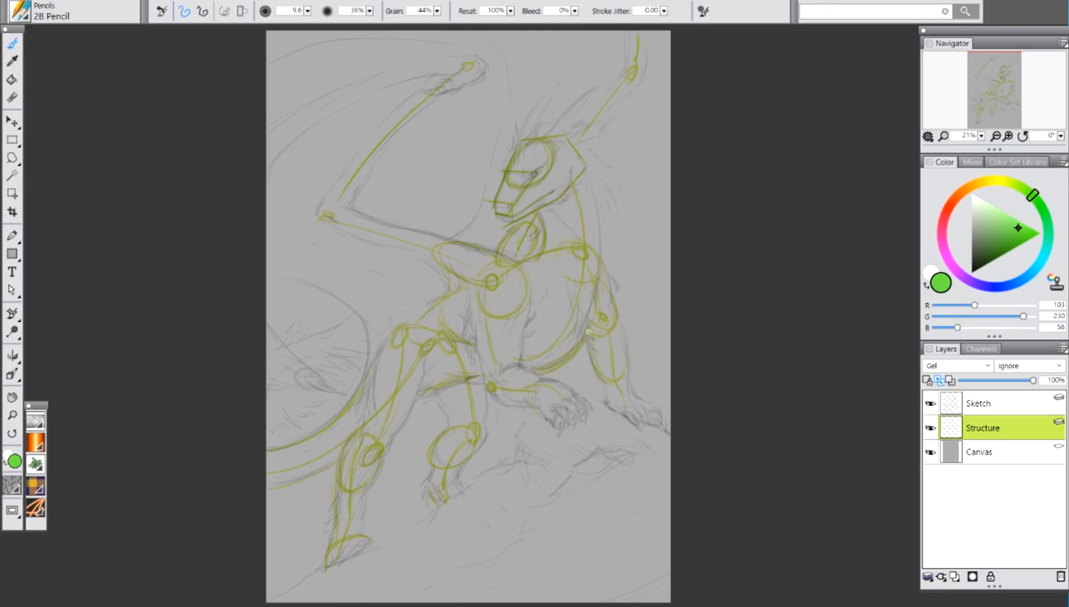
- Block in the front paws and far foreleg, and draw guide lines for the swept-back horns
{"action": "left_click_drag", "start_coordinate": [605, 387], "coordinate": [613, 411]}
{"action": "mouse_move", "coordinate": [561, 385]}
{"action": "left_mouse_down"}
{"action": "mouse_move", "coordinate": [581, 417]}
{"action": "mouse_move", "coordinate": [649, 415]}
{"action": "mouse_move", "coordinate": [620, 396]}
{"action": "mouse_move", "coordinate": [606, 399]}
{"action": "mouse_move", "coordinate": [647, 419]}
{"action": "left_mouse_up"}
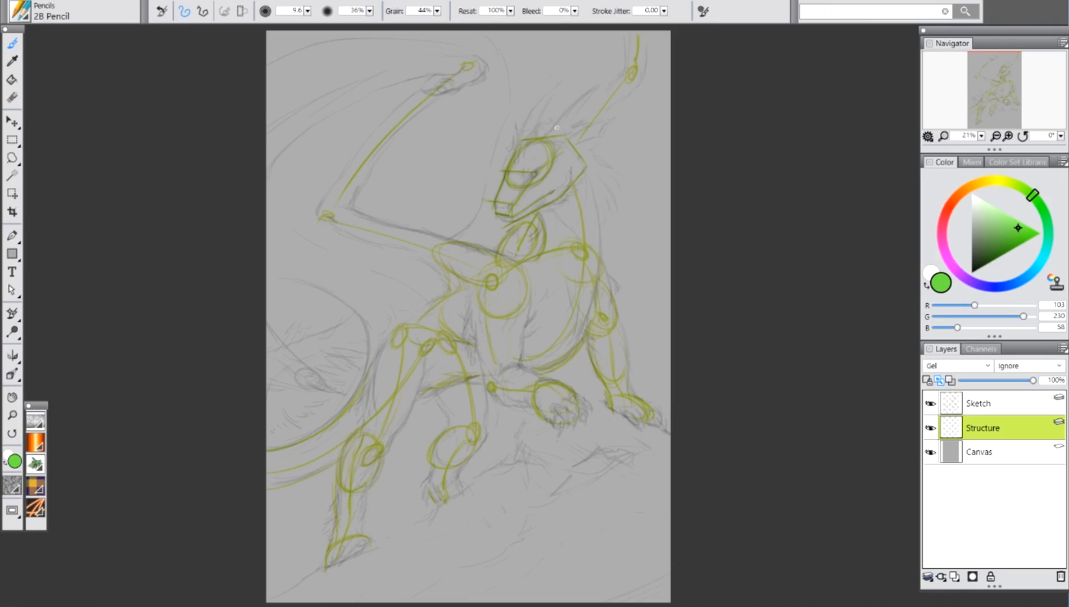
{"action": "left_click_drag", "start_coordinate": [564, 132], "coordinate": [624, 61]}
{"action": "left_click_drag", "start_coordinate": [523, 140], "coordinate": [573, 69]}
- Draw the raised wing's finger bones fanning out to the canvas edge, and mark the tail tip's structure
{"action": "left_click_drag", "start_coordinate": [451, 57], "coordinate": [267, 46]}
{"action": "left_click_drag", "start_coordinate": [459, 61], "coordinate": [268, 103]}
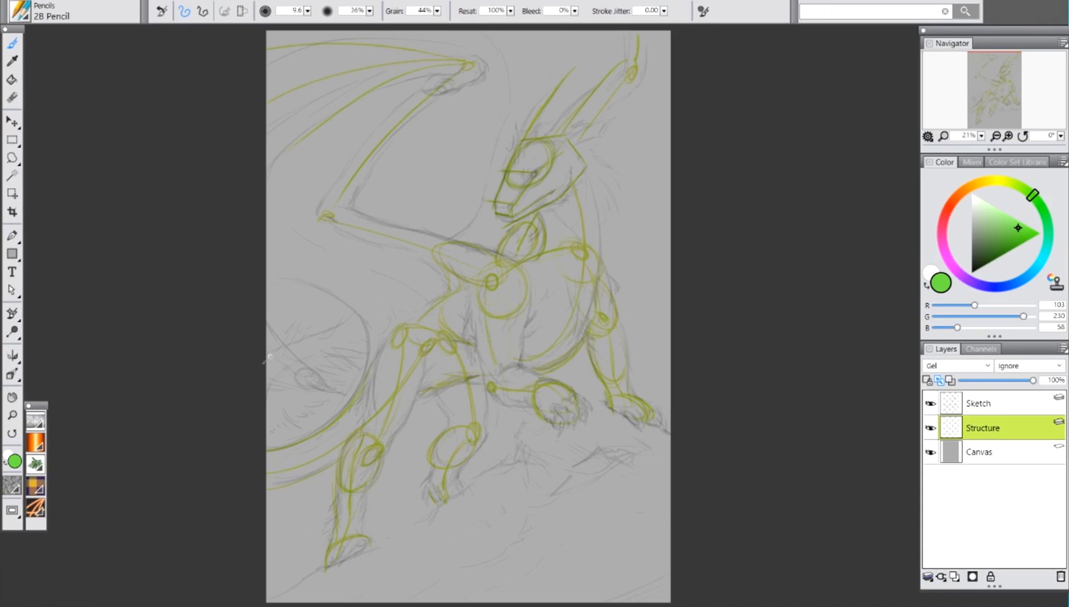
{"action": "left_click_drag", "start_coordinate": [268, 359], "coordinate": [341, 392]}
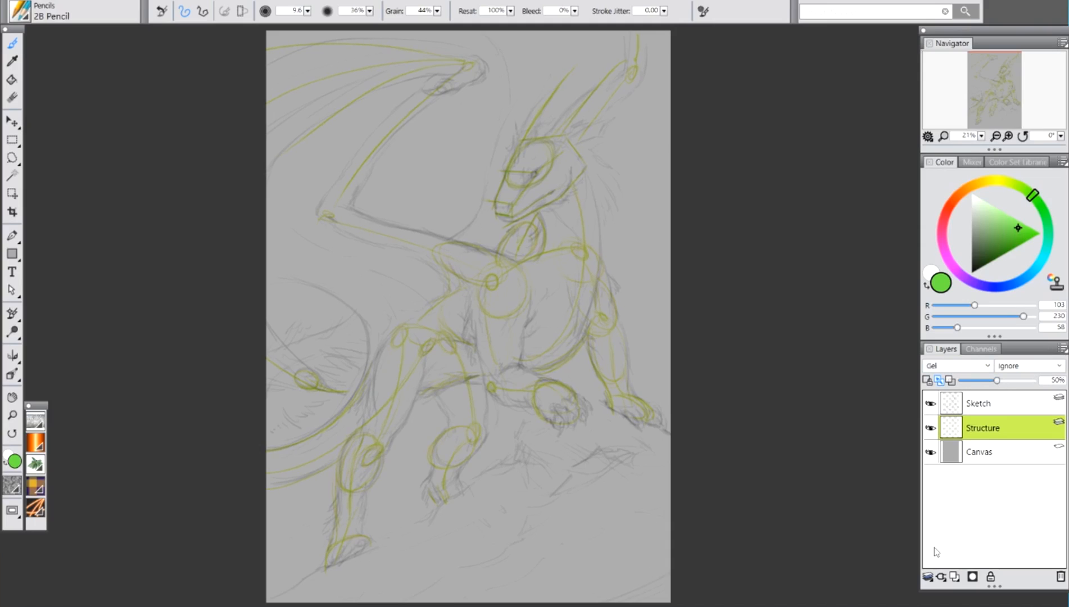
- Add a new layer above Structure and name it Muscles
{"action": "left_click", "coordinate": [954, 576]}
{"action": "double_click", "coordinate": [973, 433]}
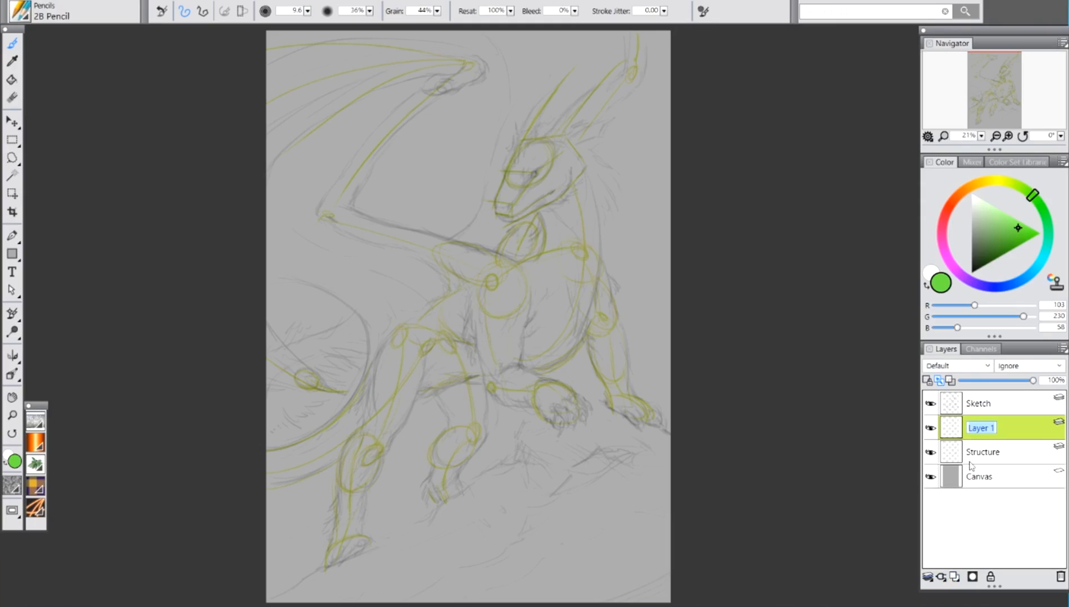
{"action": "type", "text": "Muscles"}
{"action": "key", "text": "Return"}
- Choose a light purple (R 203, G 113, B 255) and move the Muscles layer above Sketch
{"action": "left_click", "coordinate": [962, 275]}
{"action": "left_click", "coordinate": [1009, 215]}
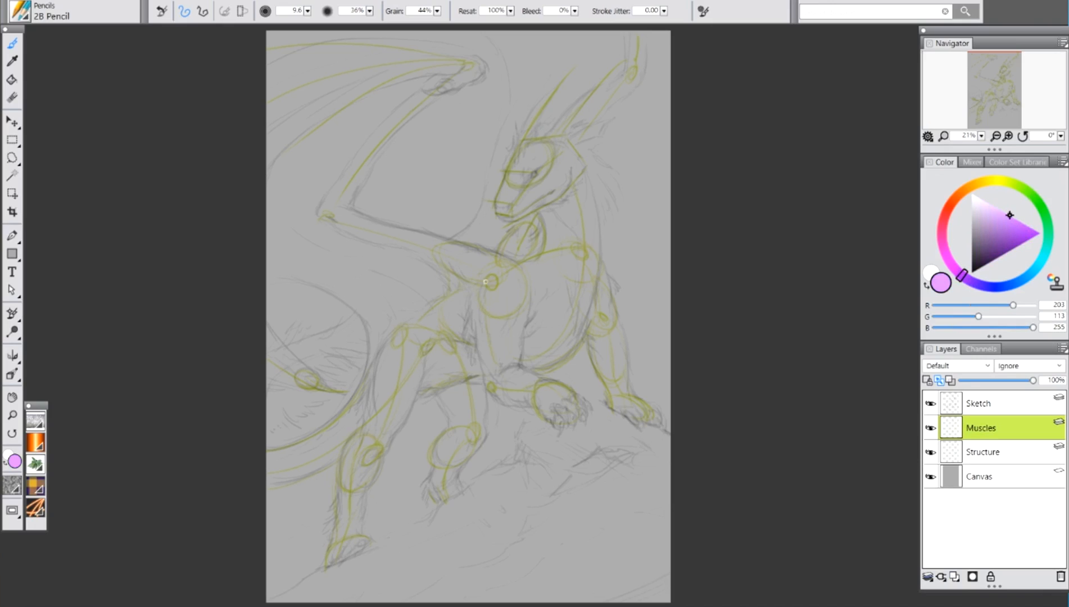
{"action": "left_click_drag", "start_coordinate": [979, 427], "coordinate": [992, 399]}
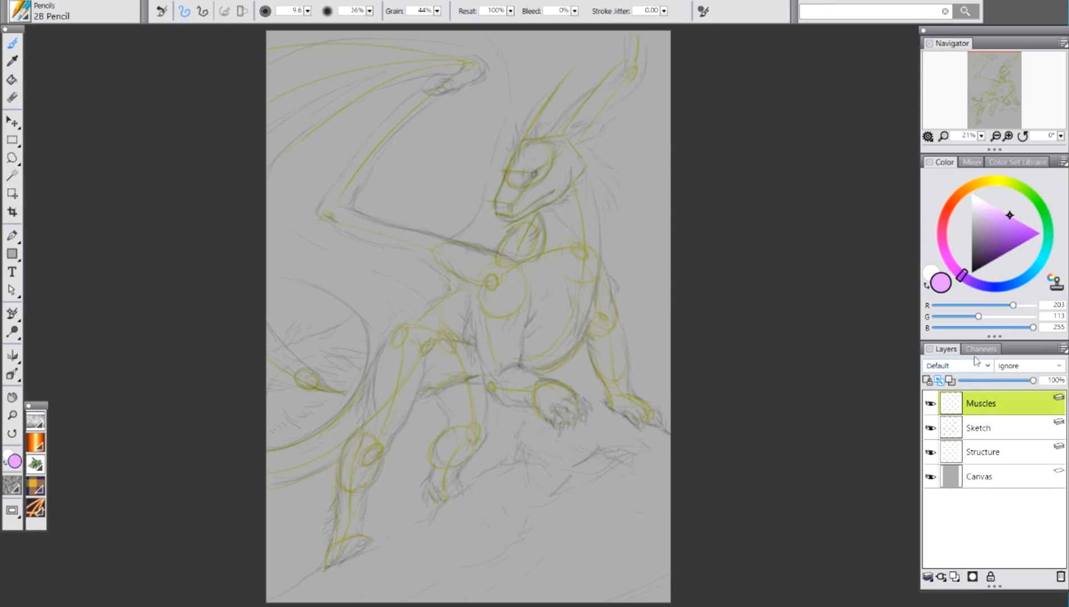
- Set the Sketch layer's opacity to 81% and make the Muscles layer active again
{"action": "left_click", "coordinate": [979, 428]}
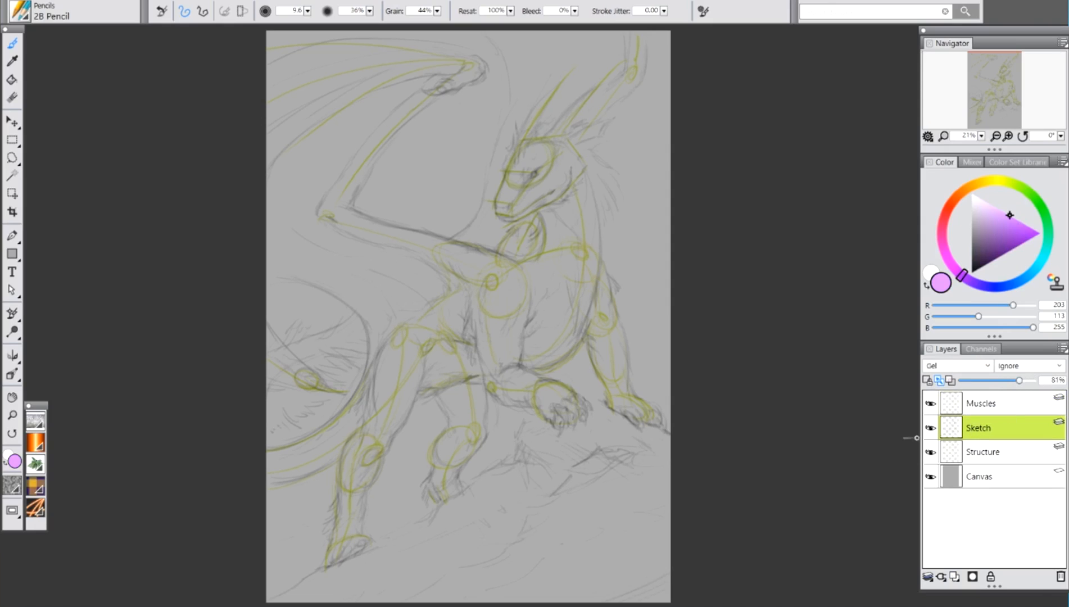
{"action": "left_click", "coordinate": [984, 405]}
- Outline the muscles of the near shoulder, upper foreleg and raised wing's upper arm in purple
{"action": "left_click_drag", "start_coordinate": [480, 274], "coordinate": [466, 303]}
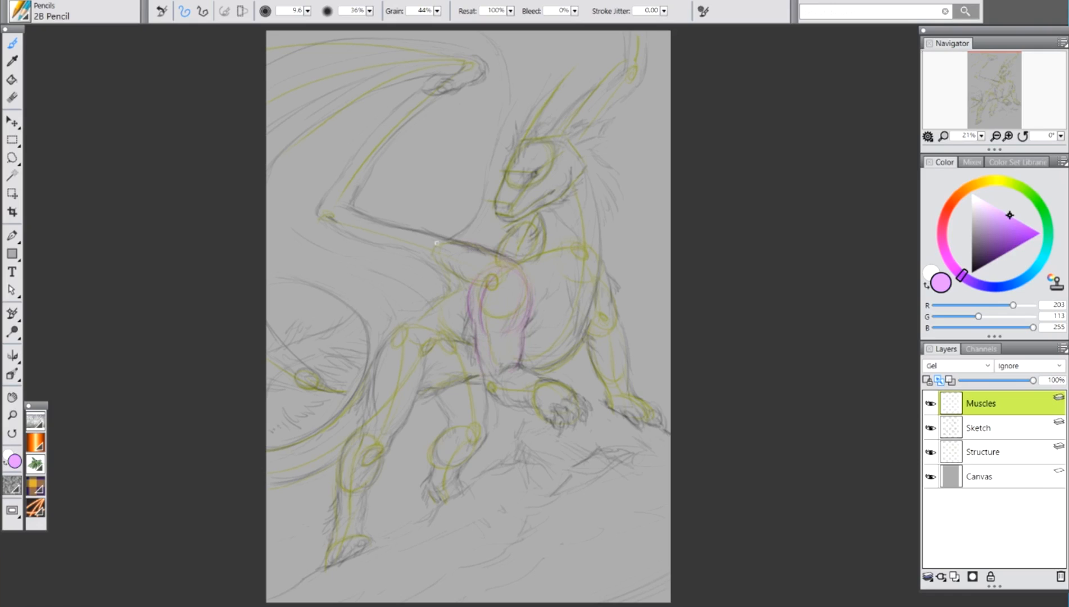
{"action": "left_click_drag", "start_coordinate": [437, 260], "coordinate": [462, 281]}
{"action": "left_click_drag", "start_coordinate": [403, 250], "coordinate": [441, 275]}
- Draw purple muscle contours along the chest, belly and neck
{"action": "mouse_move", "coordinate": [562, 265]}
{"action": "left_mouse_down"}
{"action": "mouse_move", "coordinate": [579, 323]}
{"action": "mouse_move", "coordinate": [572, 341]}
{"action": "mouse_move", "coordinate": [577, 331]}
{"action": "mouse_move", "coordinate": [584, 339]}
{"action": "mouse_move", "coordinate": [556, 367]}
{"action": "left_mouse_up"}
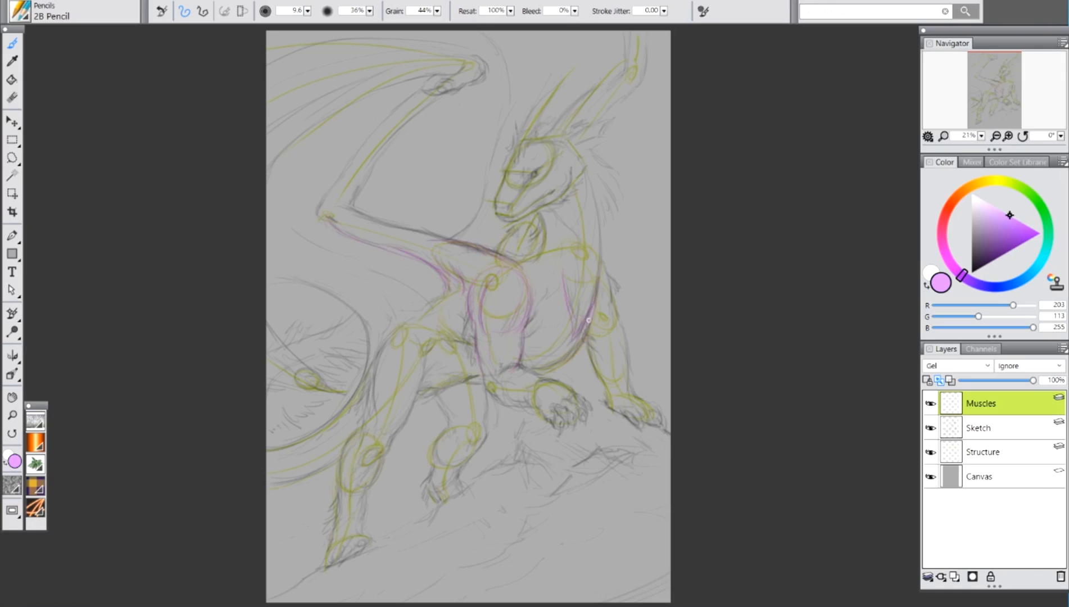
{"action": "left_click_drag", "start_coordinate": [590, 316], "coordinate": [553, 371]}
{"action": "left_click_drag", "start_coordinate": [564, 288], "coordinate": [571, 344]}
{"action": "left_click_drag", "start_coordinate": [552, 208], "coordinate": [576, 240]}
{"action": "left_click_drag", "start_coordinate": [595, 297], "coordinate": [585, 159]}
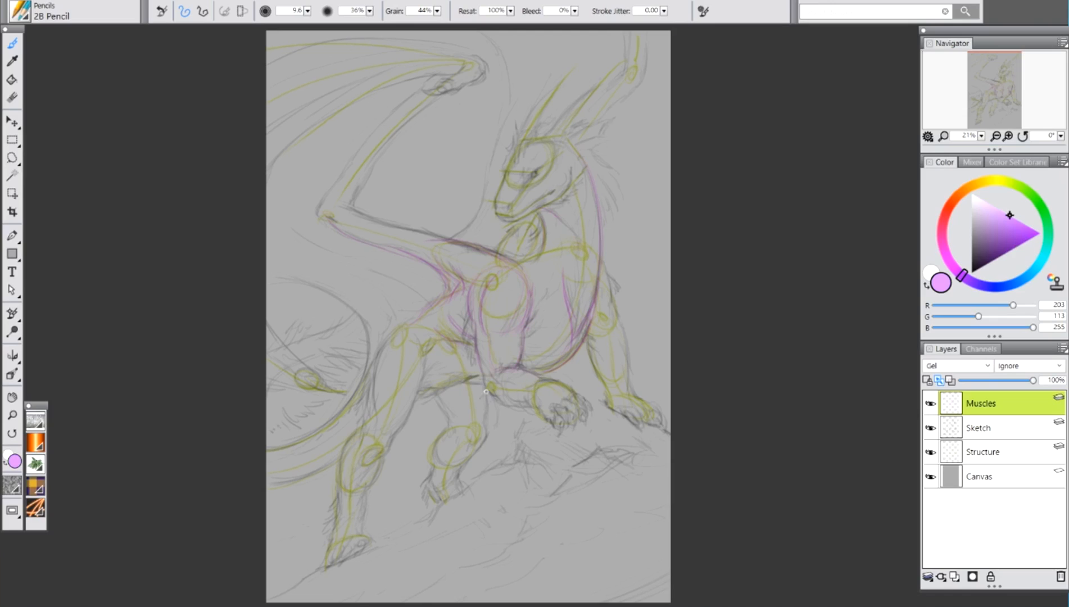
- Outline the muscles of the near forearm and the far foreleg in purple
{"action": "mouse_move", "coordinate": [482, 383]}
{"action": "left_mouse_down"}
{"action": "mouse_move", "coordinate": [508, 395]}
{"action": "mouse_move", "coordinate": [497, 399]}
{"action": "mouse_move", "coordinate": [504, 409]}
{"action": "mouse_move", "coordinate": [487, 392]}
{"action": "mouse_move", "coordinate": [528, 407]}
{"action": "left_mouse_up"}
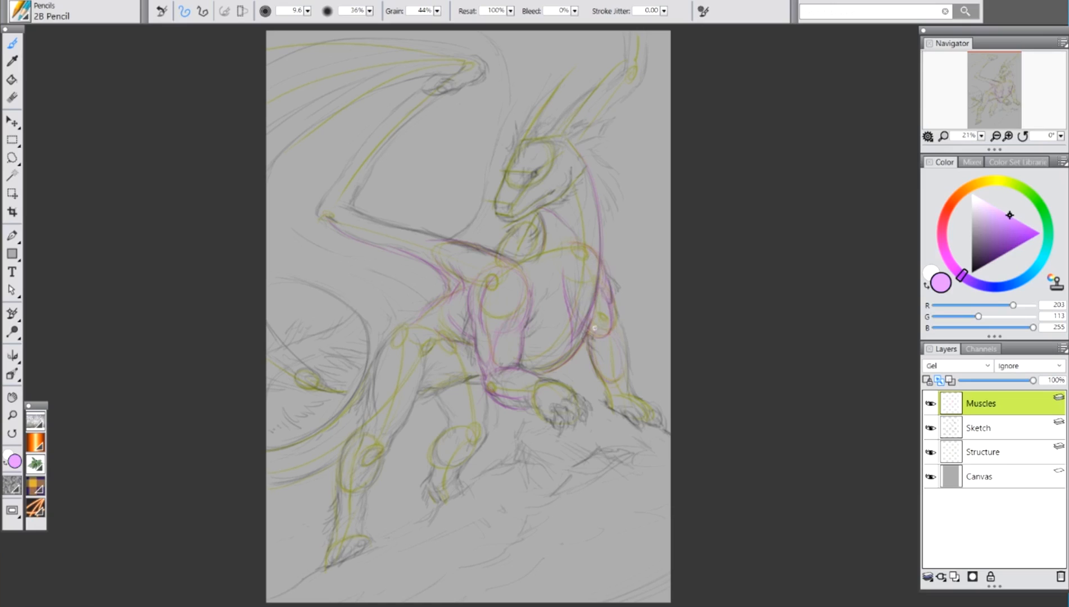
{"action": "left_click_drag", "start_coordinate": [605, 383], "coordinate": [611, 409]}
- Outline the groin line and the near hind leg's thigh, knee, calf and ankle muscles in purple
{"action": "left_click_drag", "start_coordinate": [476, 377], "coordinate": [440, 392]}
{"action": "left_click_drag", "start_coordinate": [421, 346], "coordinate": [395, 441]}
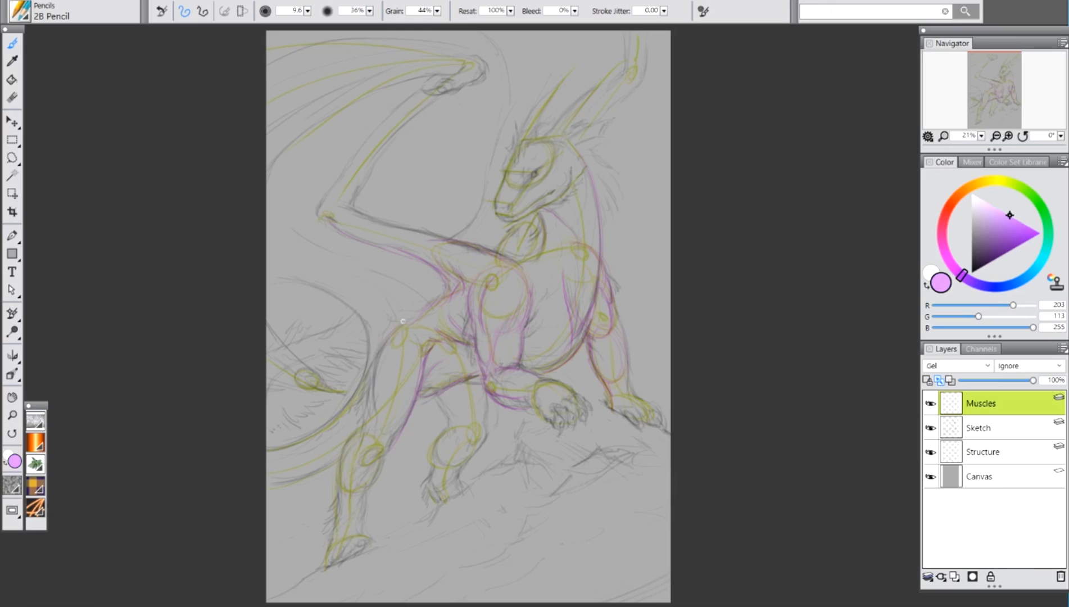
{"action": "mouse_move", "coordinate": [403, 321]}
{"action": "left_mouse_down"}
{"action": "mouse_move", "coordinate": [371, 373]}
{"action": "mouse_move", "coordinate": [384, 444]}
{"action": "left_mouse_up"}
{"action": "left_click_drag", "start_coordinate": [377, 429], "coordinate": [337, 486]}
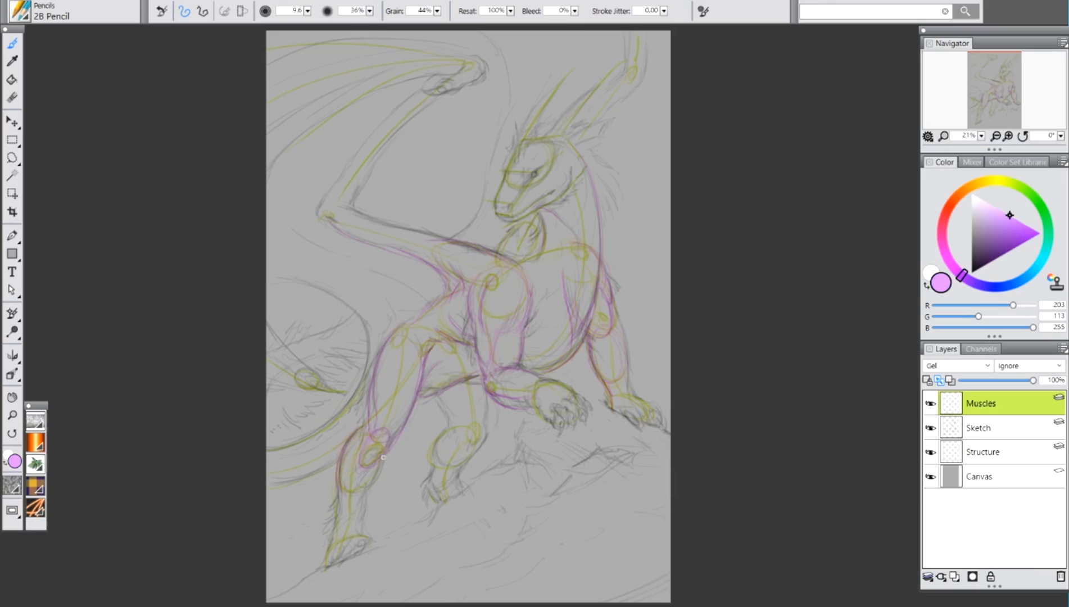
{"action": "left_click_drag", "start_coordinate": [387, 435], "coordinate": [372, 467]}
{"action": "left_click_drag", "start_coordinate": [417, 337], "coordinate": [401, 399]}
{"action": "left_click_drag", "start_coordinate": [417, 353], "coordinate": [416, 372]}
{"action": "mouse_move", "coordinate": [338, 508]}
{"action": "left_mouse_down"}
{"action": "mouse_move", "coordinate": [336, 540]}
{"action": "mouse_move", "coordinate": [357, 528]}
{"action": "mouse_move", "coordinate": [356, 537]}
{"action": "left_mouse_up"}
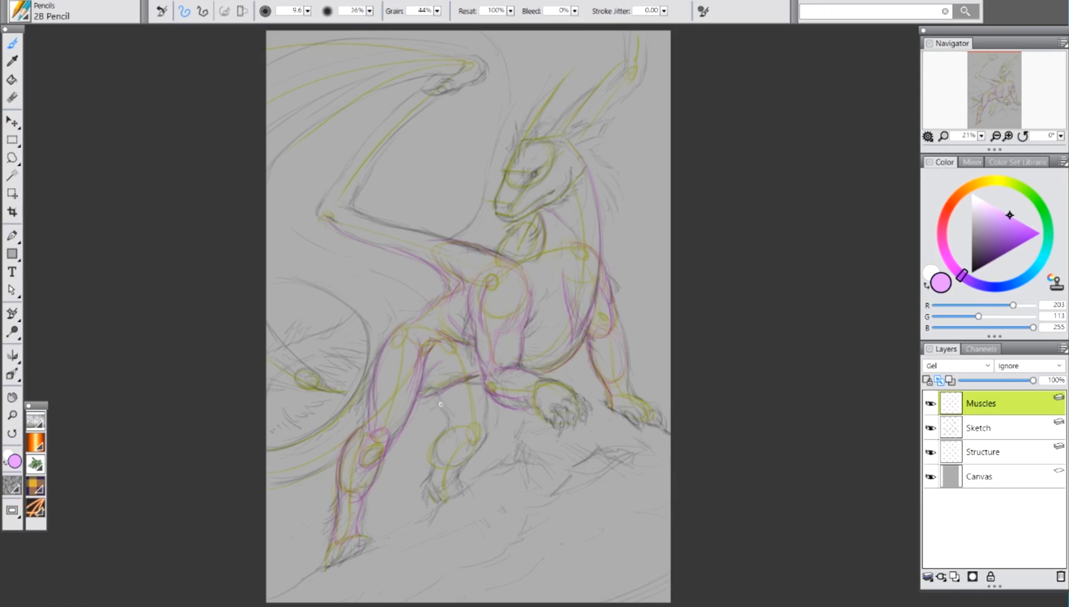
- Outline the far hind leg's thigh, calf and foot muscles in purple
{"action": "left_click_drag", "start_coordinate": [440, 404], "coordinate": [462, 430]}
{"action": "left_click_drag", "start_coordinate": [440, 436], "coordinate": [433, 463]}
{"action": "mouse_move", "coordinate": [480, 429]}
{"action": "left_mouse_down"}
{"action": "mouse_move", "coordinate": [469, 383]}
{"action": "mouse_move", "coordinate": [465, 428]}
{"action": "mouse_move", "coordinate": [480, 396]}
{"action": "mouse_move", "coordinate": [484, 434]}
{"action": "mouse_move", "coordinate": [483, 405]}
{"action": "left_mouse_up"}
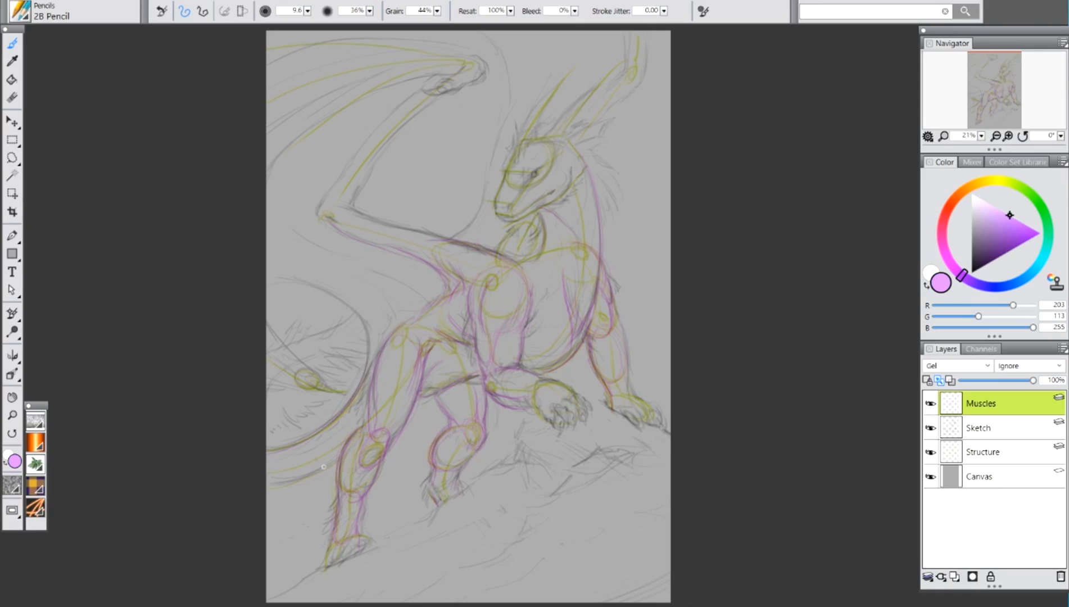
- Outline the base of the tail, the far wing's joint and the near wing's bent arm in purple
{"action": "left_click_drag", "start_coordinate": [335, 462], "coordinate": [268, 486]}
{"action": "left_click_drag", "start_coordinate": [643, 79], "coordinate": [641, 39]}
{"action": "left_click_drag", "start_coordinate": [394, 112], "coordinate": [339, 192]}
{"action": "left_click_drag", "start_coordinate": [384, 148], "coordinate": [363, 182]}
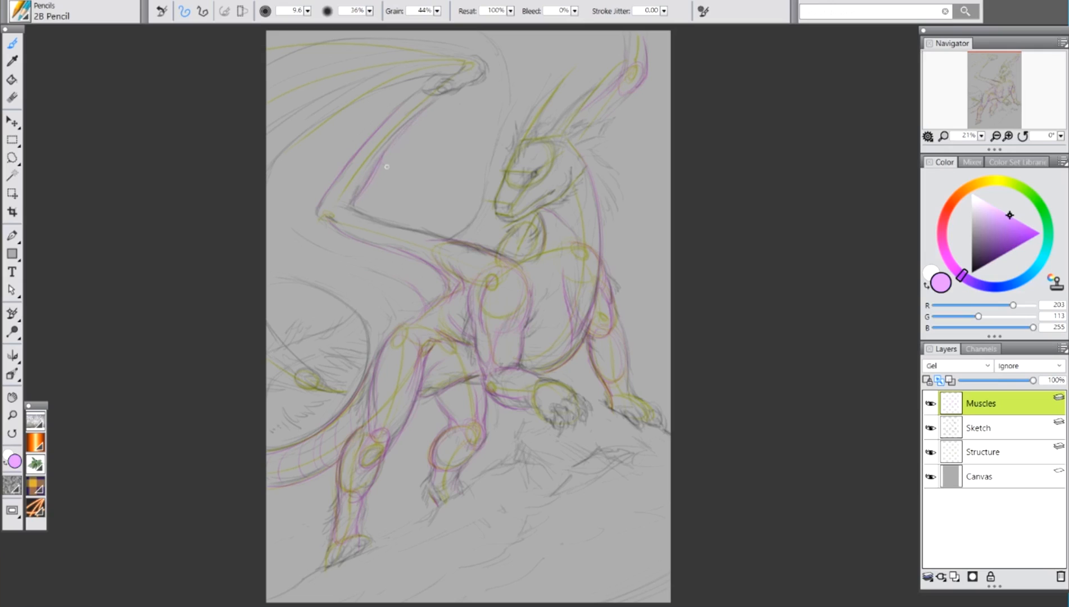
{"action": "mouse_move", "coordinate": [319, 215]}
{"action": "left_mouse_down"}
{"action": "mouse_move", "coordinate": [333, 224]}
{"action": "mouse_move", "coordinate": [359, 211]}
{"action": "mouse_move", "coordinate": [459, 240]}
{"action": "left_mouse_up"}
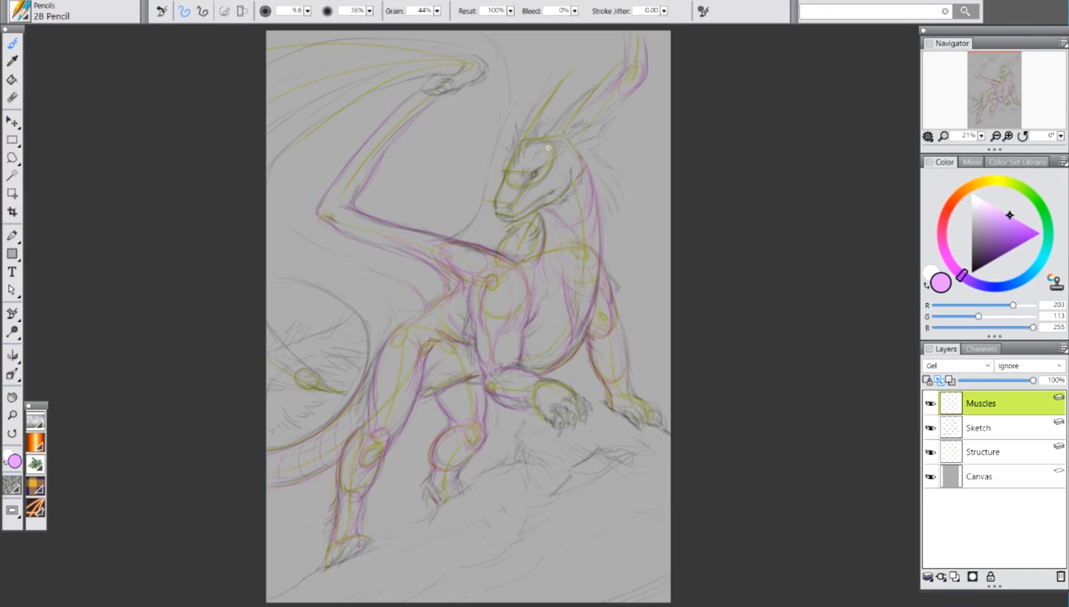
- Hide the Structure layer and draw purple cross-contour lines around the knees and lower sections of both hind legs
{"action": "left_click", "coordinate": [930, 454]}
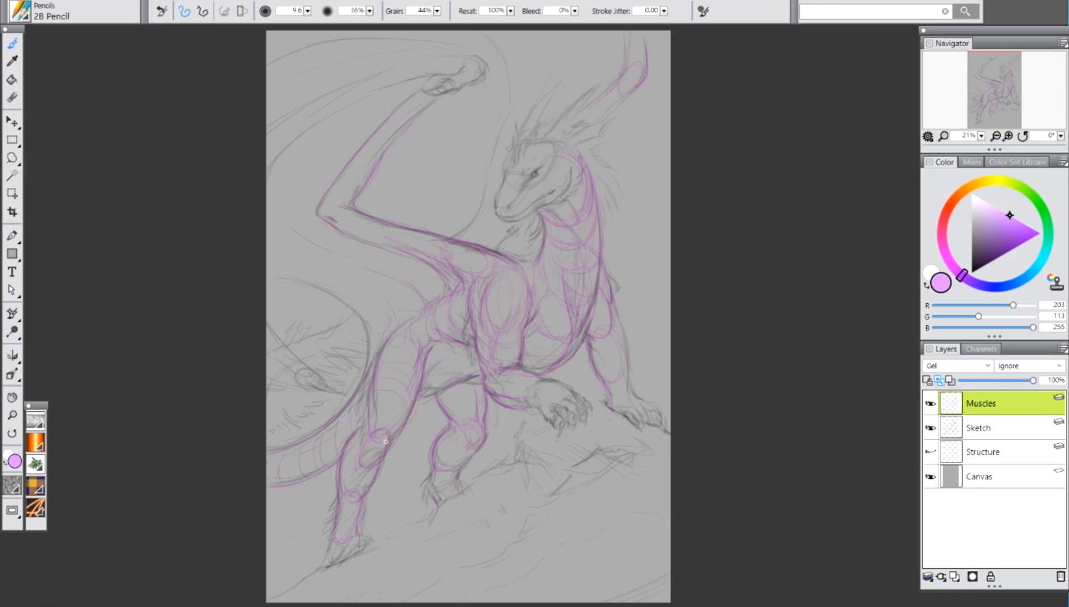
{"action": "mouse_move", "coordinate": [394, 430]}
{"action": "left_mouse_down"}
{"action": "mouse_move", "coordinate": [364, 447]}
{"action": "mouse_move", "coordinate": [376, 429]}
{"action": "left_mouse_up"}
{"action": "mouse_move", "coordinate": [462, 456]}
{"action": "left_mouse_down"}
{"action": "mouse_move", "coordinate": [471, 413]}
{"action": "mouse_move", "coordinate": [453, 415]}
{"action": "mouse_move", "coordinate": [478, 423]}
{"action": "mouse_move", "coordinate": [460, 425]}
{"action": "mouse_move", "coordinate": [441, 472]}
{"action": "mouse_move", "coordinate": [442, 448]}
{"action": "left_mouse_up"}
{"action": "mouse_move", "coordinate": [360, 440]}
{"action": "left_mouse_down"}
{"action": "mouse_move", "coordinate": [371, 463]}
{"action": "mouse_move", "coordinate": [362, 481]}
{"action": "left_mouse_up"}
{"action": "left_click_drag", "start_coordinate": [334, 543], "coordinate": [329, 556]}
- Draw purple contours along the tail's base, its curling section behind the hind leg and its tip
{"action": "mouse_move", "coordinate": [356, 396]}
{"action": "left_mouse_down"}
{"action": "mouse_move", "coordinate": [353, 429]}
{"action": "mouse_move", "coordinate": [311, 466]}
{"action": "left_mouse_up"}
{"action": "mouse_move", "coordinate": [301, 445]}
{"action": "left_mouse_down"}
{"action": "mouse_move", "coordinate": [295, 472]}
{"action": "mouse_move", "coordinate": [268, 481]}
{"action": "left_mouse_up"}
{"action": "mouse_move", "coordinate": [344, 337]}
{"action": "left_mouse_down"}
{"action": "mouse_move", "coordinate": [308, 352]}
{"action": "mouse_move", "coordinate": [289, 341]}
{"action": "left_mouse_up"}
{"action": "left_click_drag", "start_coordinate": [350, 321], "coordinate": [308, 339]}
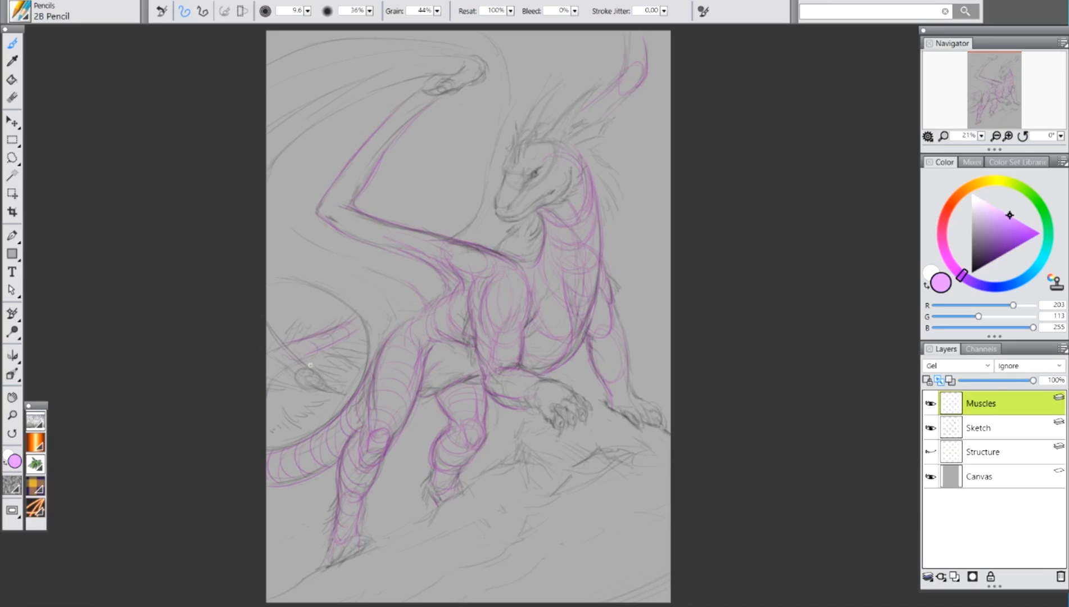
{"action": "mouse_move", "coordinate": [304, 367]}
{"action": "left_mouse_down"}
{"action": "mouse_move", "coordinate": [327, 389]}
{"action": "mouse_move", "coordinate": [293, 381]}
{"action": "mouse_move", "coordinate": [262, 352]}
{"action": "left_mouse_up"}
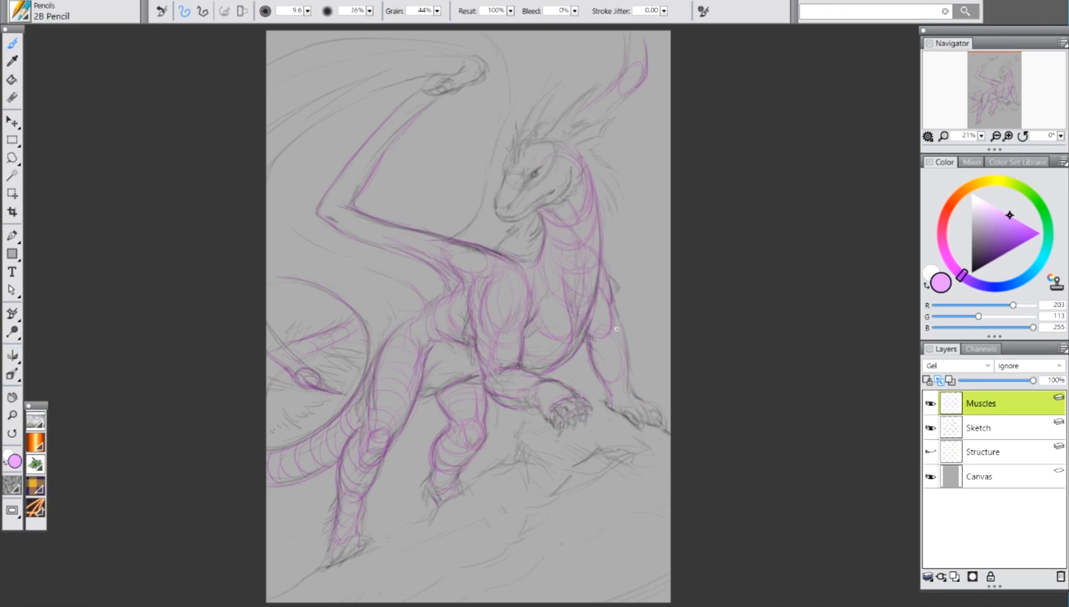
- Add purple contour lines to the far foreleg and outline both hind feet
{"action": "left_click_drag", "start_coordinate": [614, 310], "coordinate": [611, 329]}
{"action": "mouse_move", "coordinate": [462, 488]}
{"action": "left_mouse_down"}
{"action": "mouse_move", "coordinate": [431, 464]}
{"action": "mouse_move", "coordinate": [437, 492]}
{"action": "left_mouse_up"}
{"action": "mouse_move", "coordinate": [334, 498]}
{"action": "left_mouse_down"}
{"action": "mouse_move", "coordinate": [336, 546]}
{"action": "mouse_move", "coordinate": [354, 558]}
{"action": "left_mouse_up"}
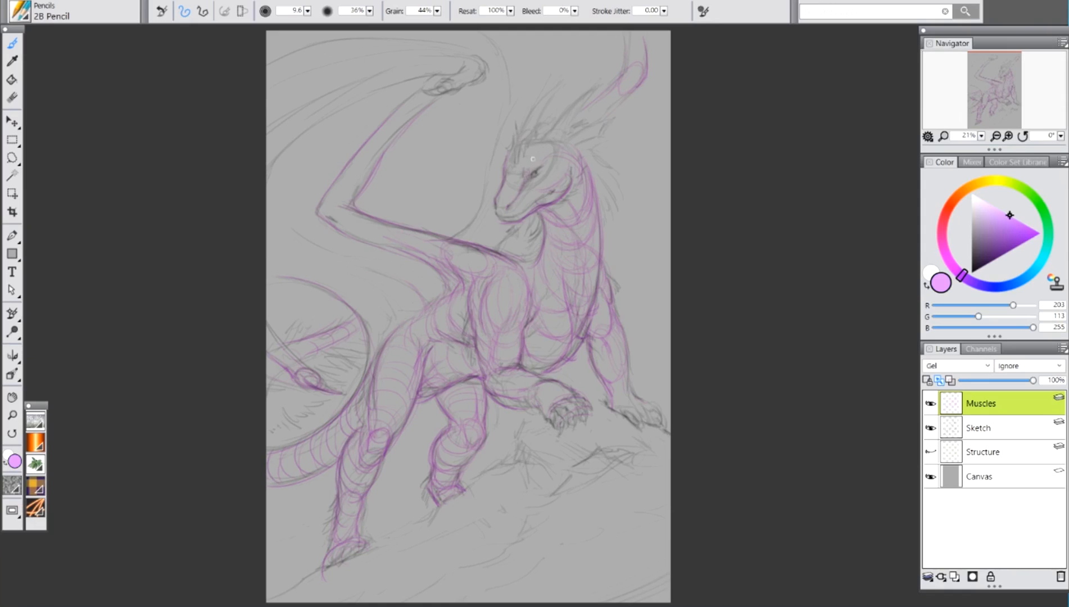
- Outline the dragon's forehead, snout, jaw and the shoulder mass below the chin in purple
{"action": "left_click_drag", "start_coordinate": [543, 131], "coordinate": [505, 175]}
{"action": "left_click_drag", "start_coordinate": [502, 217], "coordinate": [556, 189]}
{"action": "mouse_move", "coordinate": [499, 242]}
{"action": "left_mouse_down"}
{"action": "mouse_move", "coordinate": [541, 231]}
{"action": "mouse_move", "coordinate": [534, 218]}
{"action": "mouse_move", "coordinate": [511, 229]}
{"action": "mouse_move", "coordinate": [528, 254]}
{"action": "left_mouse_up"}
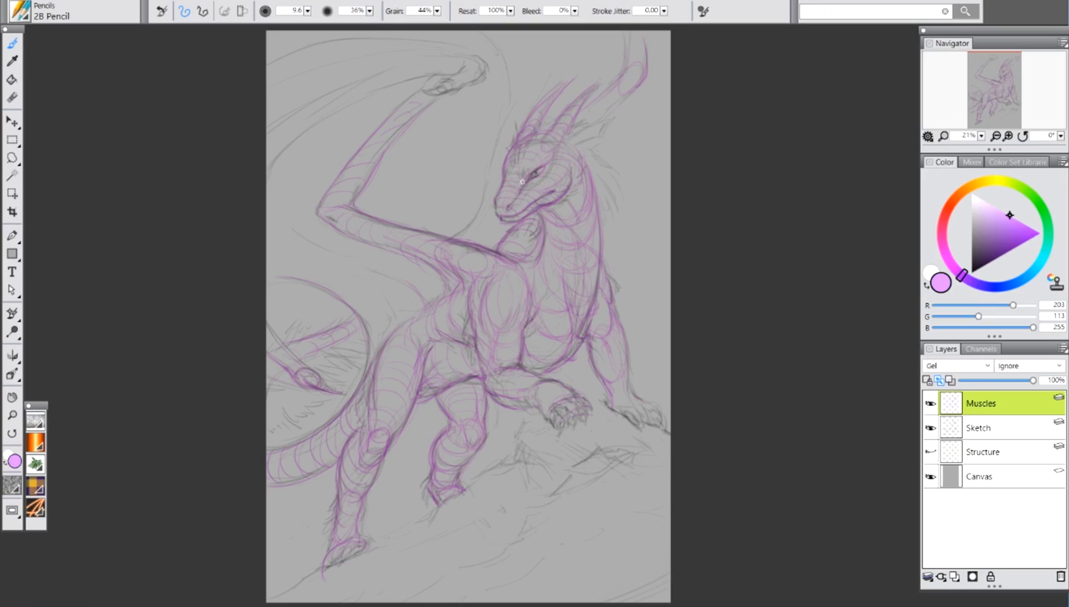
- Draw the spiky frill behind the dragon's head and the small spike in front of its horns in purple
{"action": "mouse_move", "coordinate": [576, 136]}
{"action": "left_mouse_down"}
{"action": "mouse_move", "coordinate": [607, 123]}
{"action": "mouse_move", "coordinate": [575, 143]}
{"action": "mouse_move", "coordinate": [614, 133]}
{"action": "mouse_move", "coordinate": [580, 149]}
{"action": "mouse_move", "coordinate": [604, 147]}
{"action": "left_mouse_up"}
{"action": "left_click_drag", "start_coordinate": [579, 149], "coordinate": [600, 139]}
{"action": "mouse_move", "coordinate": [516, 114]}
{"action": "left_mouse_down"}
{"action": "mouse_move", "coordinate": [513, 144]}
{"action": "mouse_move", "coordinate": [521, 132]}
{"action": "left_mouse_up"}
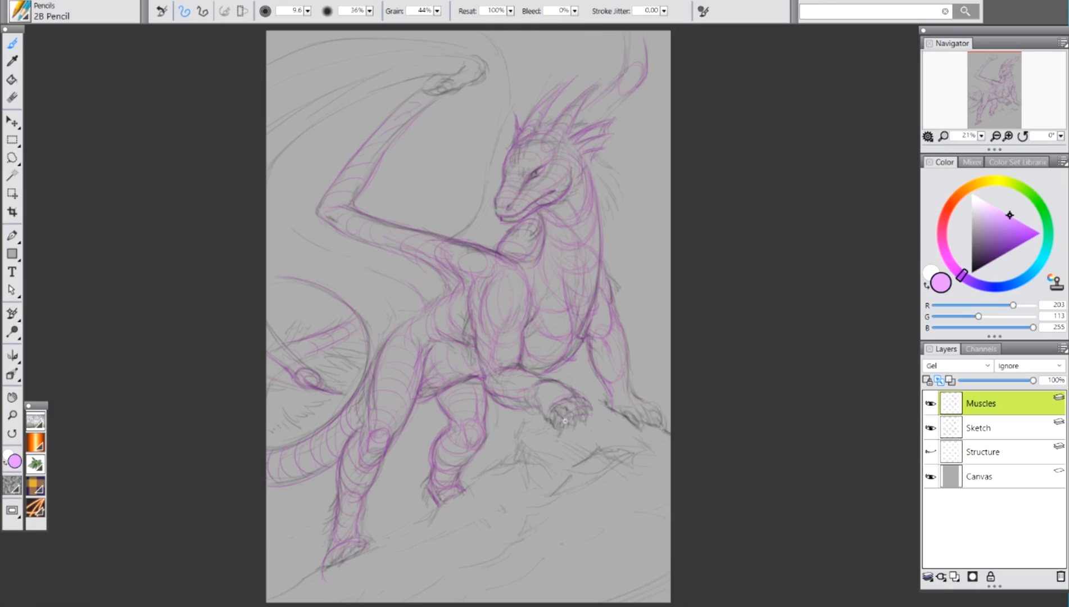
- Outline the toes and claws of the raised forepaw in purple, and clear the stray selection
{"action": "left_click_drag", "start_coordinate": [555, 428], "coordinate": [581, 402]}
{"action": "left_click", "coordinate": [175, 1]}
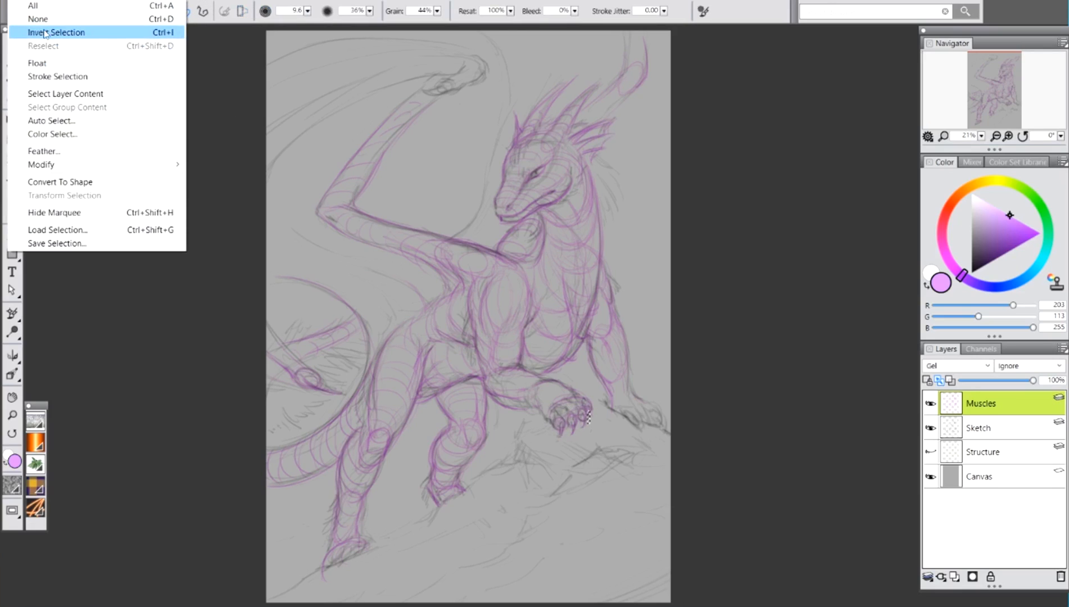
{"action": "left_click", "coordinate": [145, 19]}
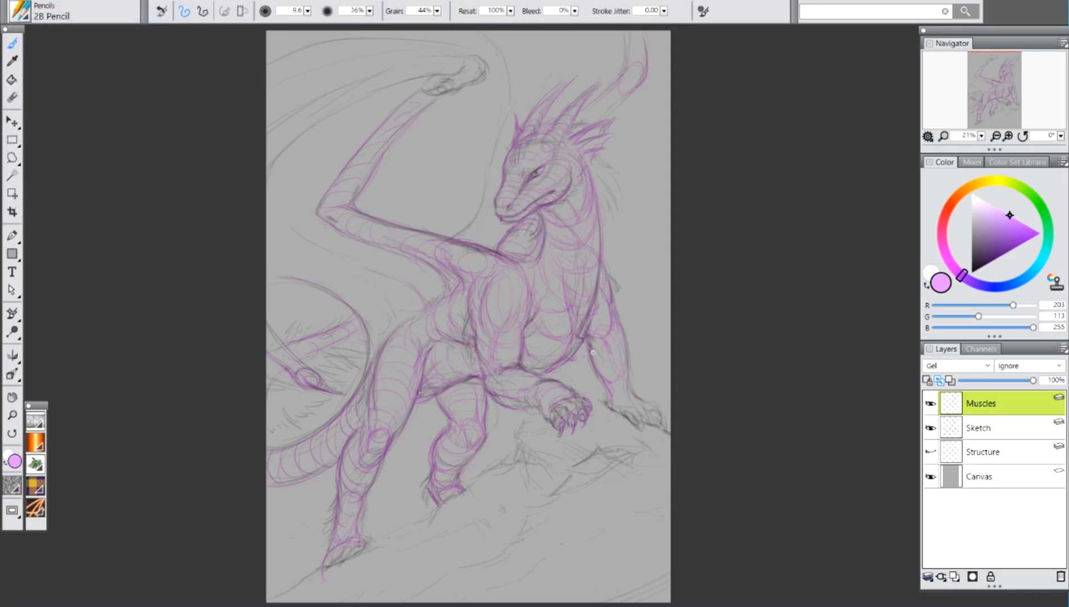
- Draw purple contour lines across the far foreleg, clearing the stray selection beside the raised forepaw
{"action": "mouse_move", "coordinate": [623, 344]}
{"action": "left_mouse_down"}
{"action": "mouse_move", "coordinate": [620, 400]}
{"action": "mouse_move", "coordinate": [585, 324]}
{"action": "mouse_move", "coordinate": [602, 292]}
{"action": "left_mouse_up"}
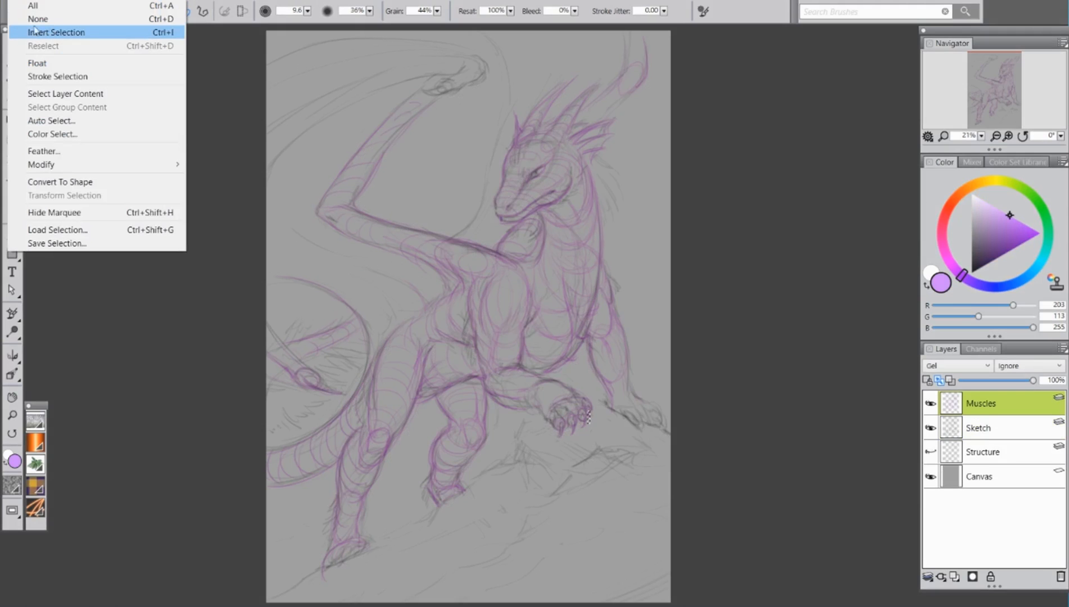
{"action": "left_click", "coordinate": [48, 31]}
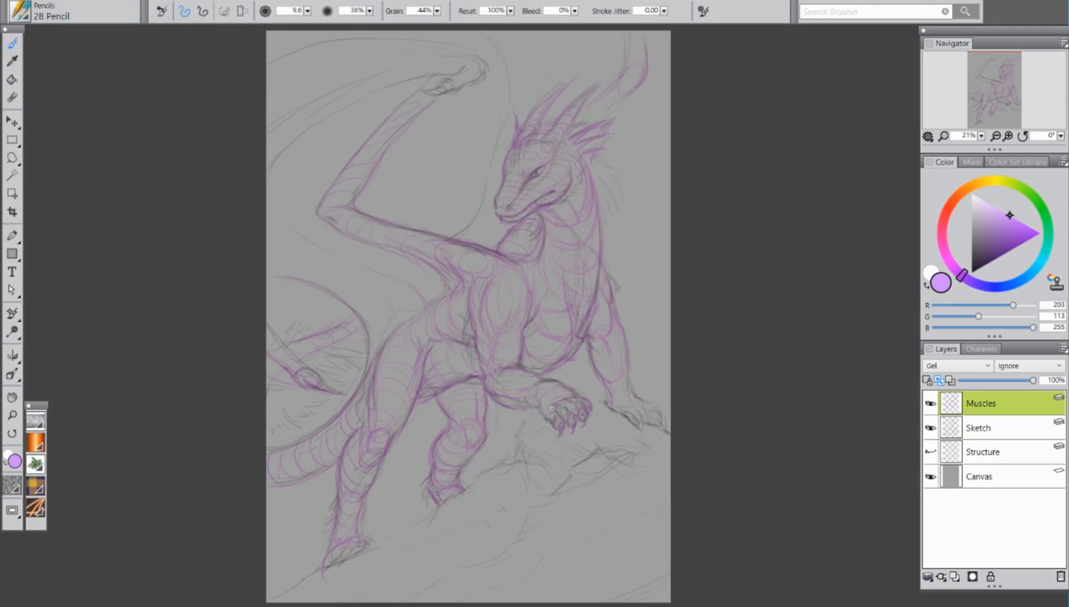
{"action": "left_click_drag", "start_coordinate": [596, 345], "coordinate": [623, 337]}
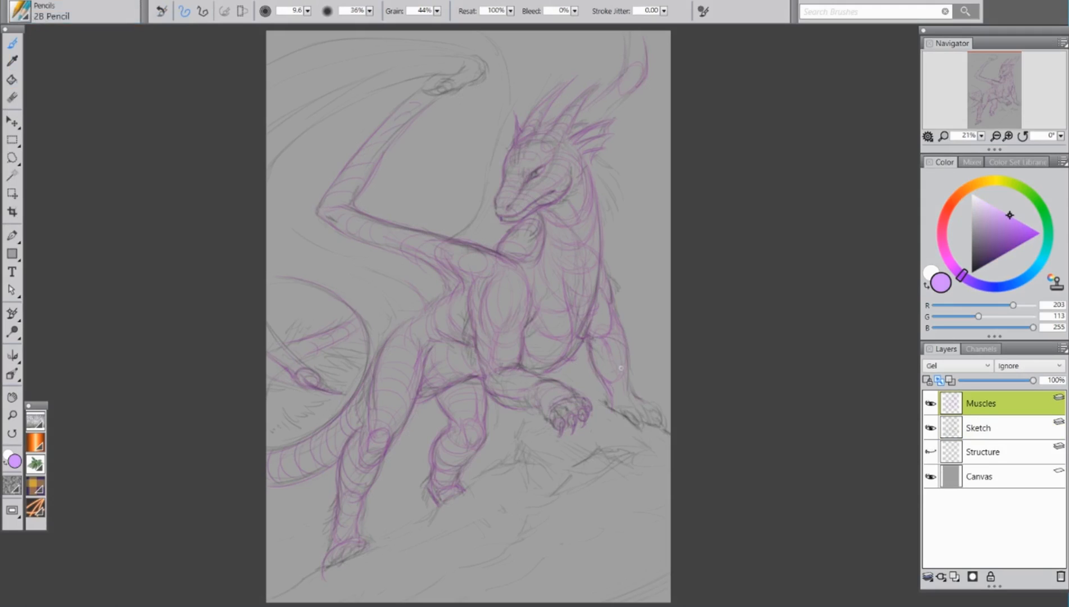